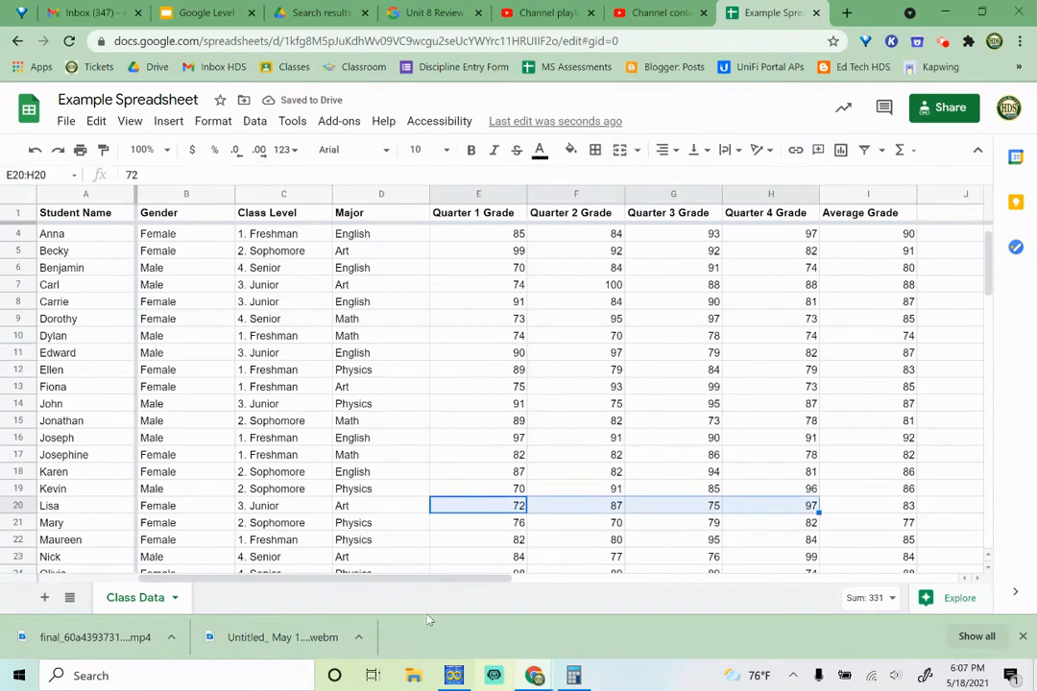
- Insert a chart from the four quarter grades in E20:H20 and move it beside the Student Name column
left_click(59, 509)
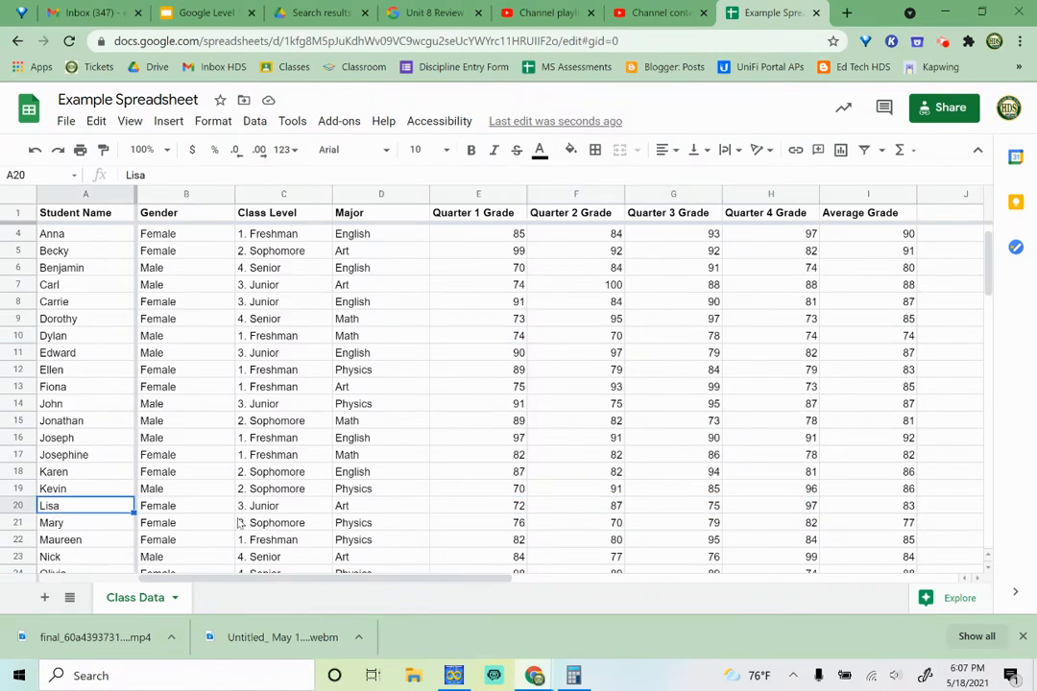
left_click(357, 509)
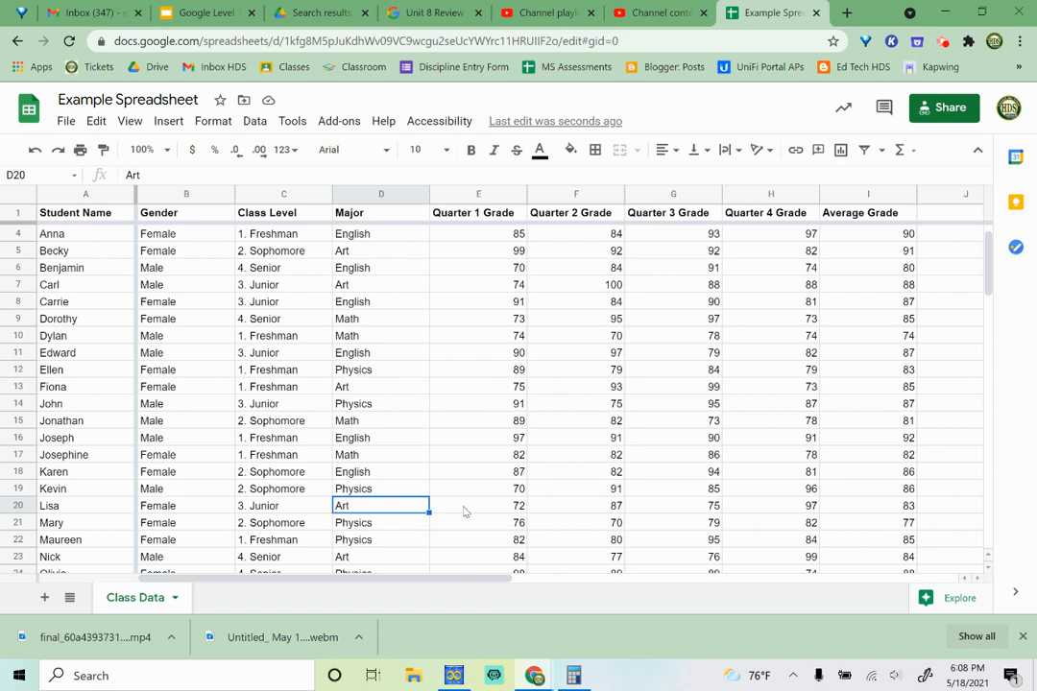
left_click_drag(464, 512, 759, 514)
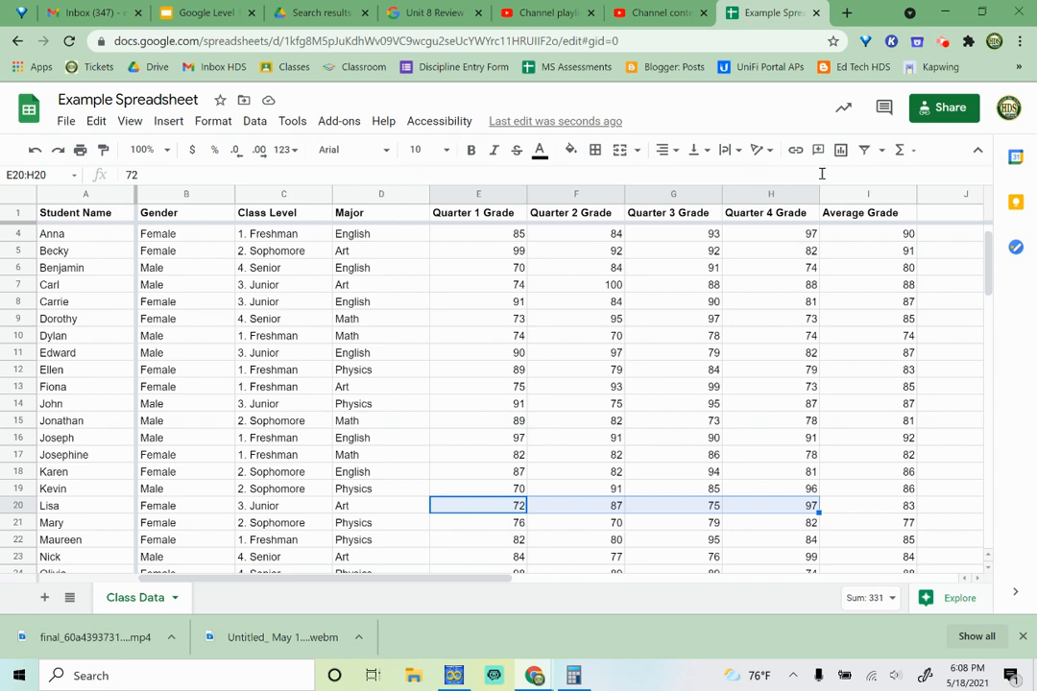
left_click(168, 123)
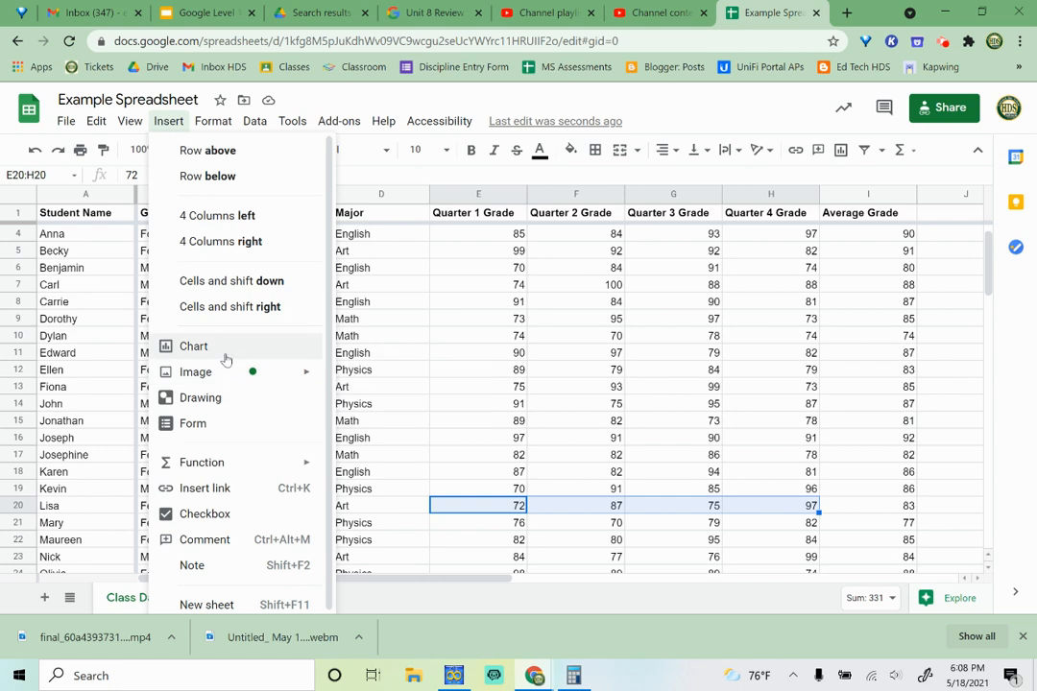
left_click(798, 130)
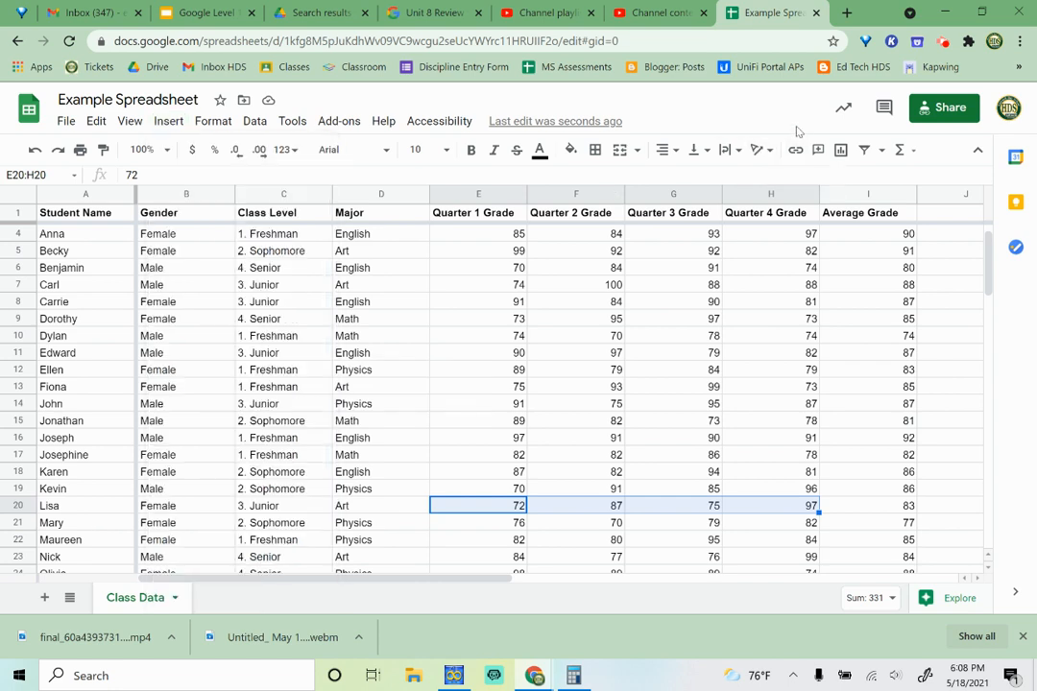
left_click(842, 151)
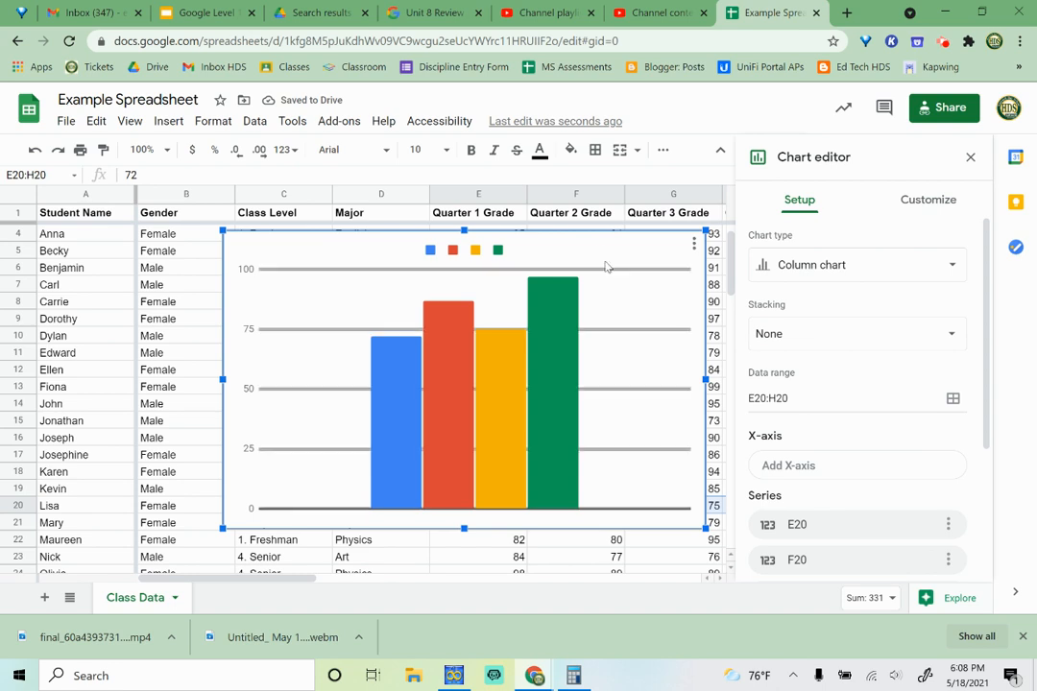
left_click_drag(596, 246, 425, 268)
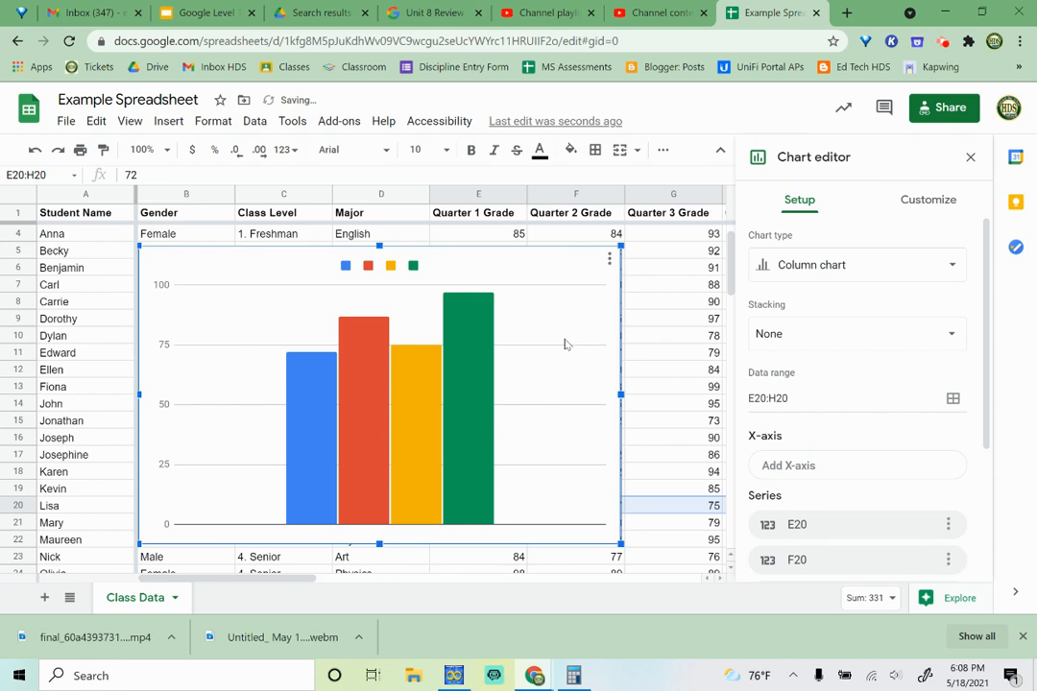
- Change the chart to a line chart and switch its rows and columns
left_click(851, 274)
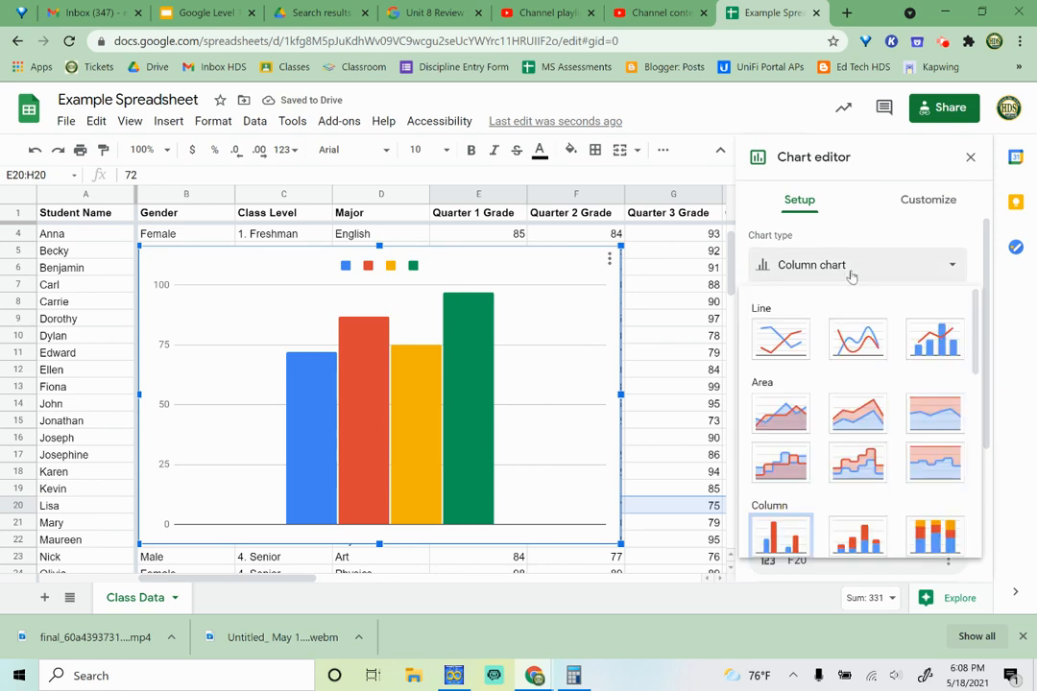
left_click(791, 348)
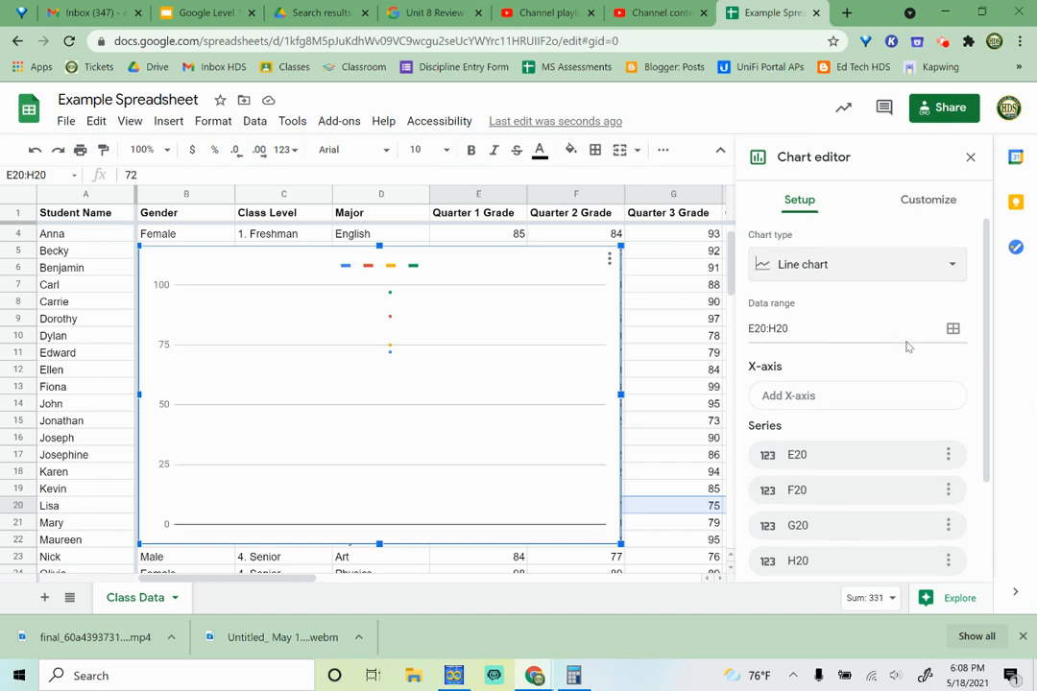
scroll(907, 347, "down", 2)
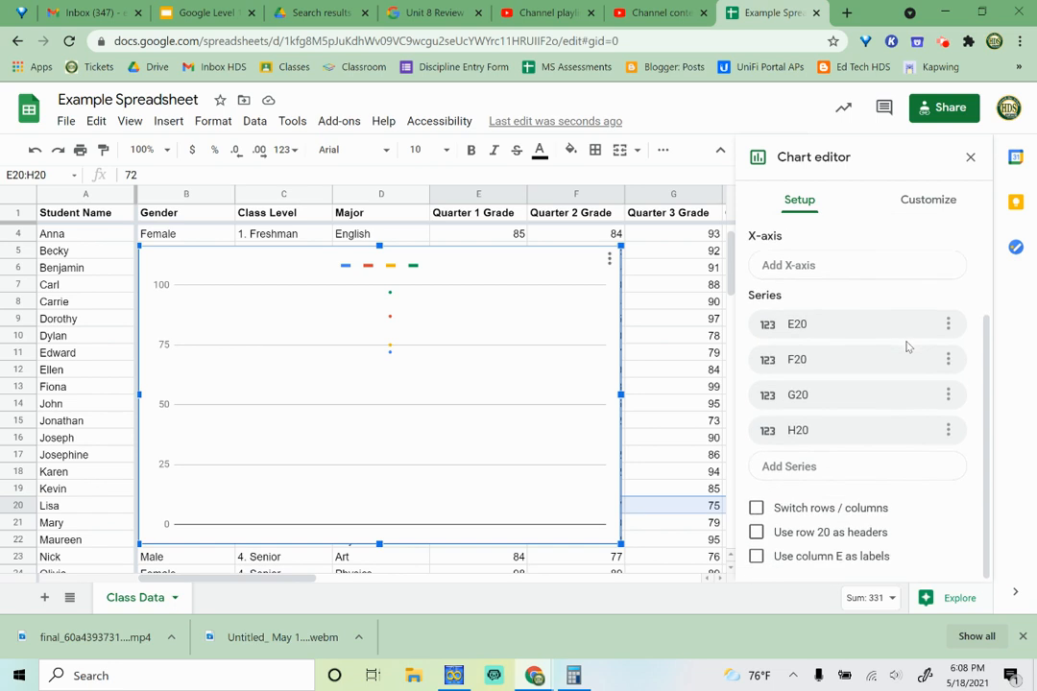
left_click(757, 508)
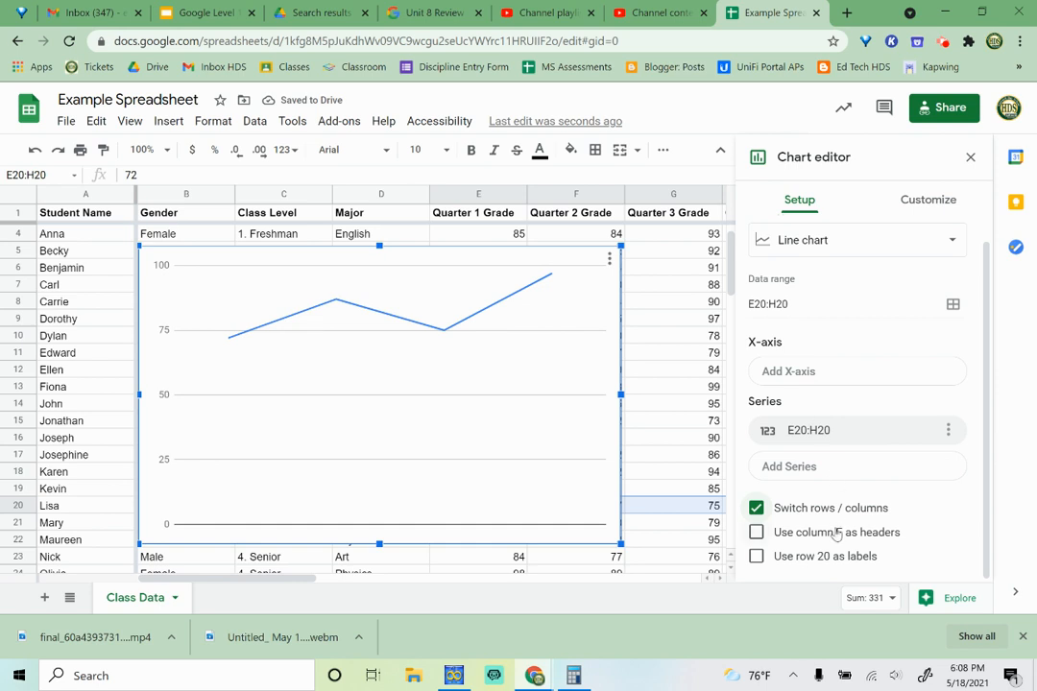
- Use the quarter headings in 'Class Data'!E1:H1 as the chart's X-axis
left_click(845, 385)
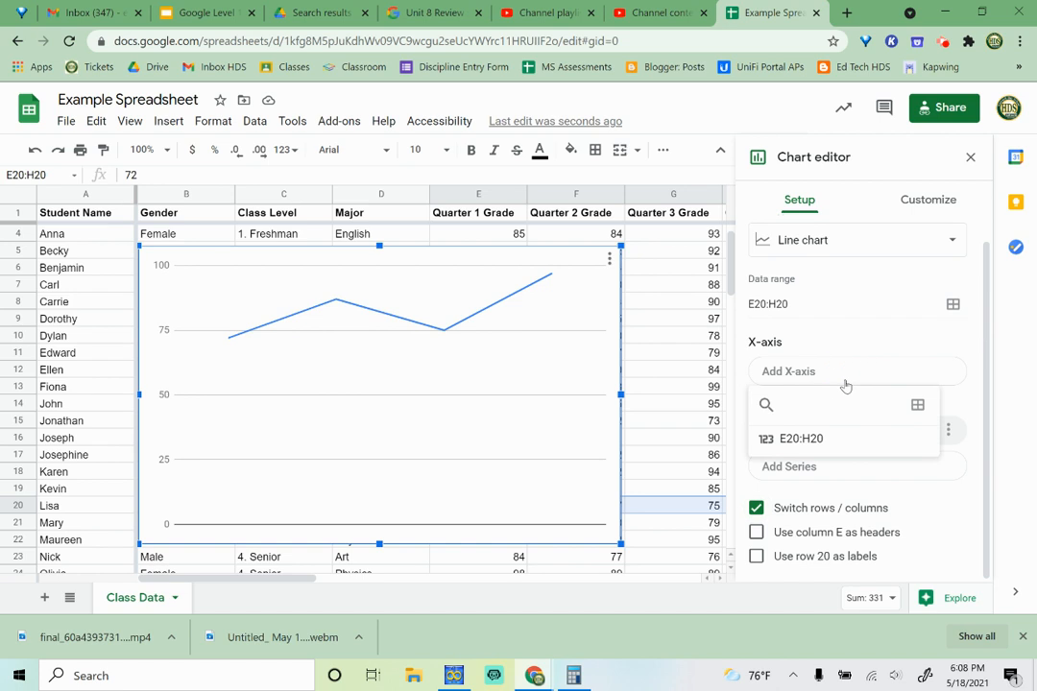
left_click(916, 407)
left_click_drag(490, 213, 378, 213)
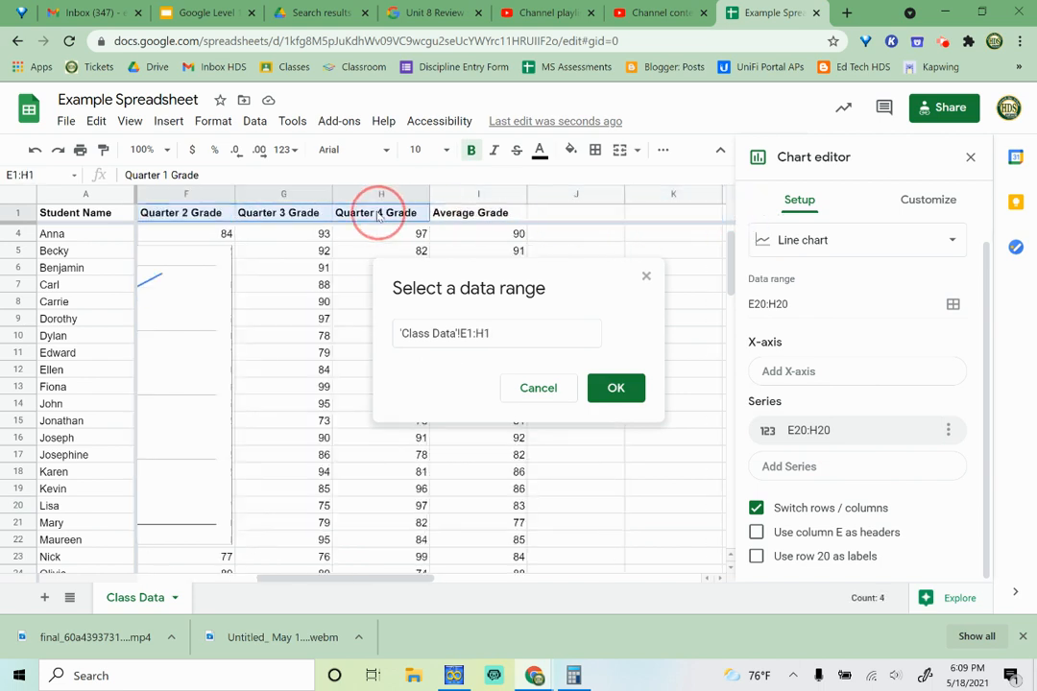
left_click(615, 390)
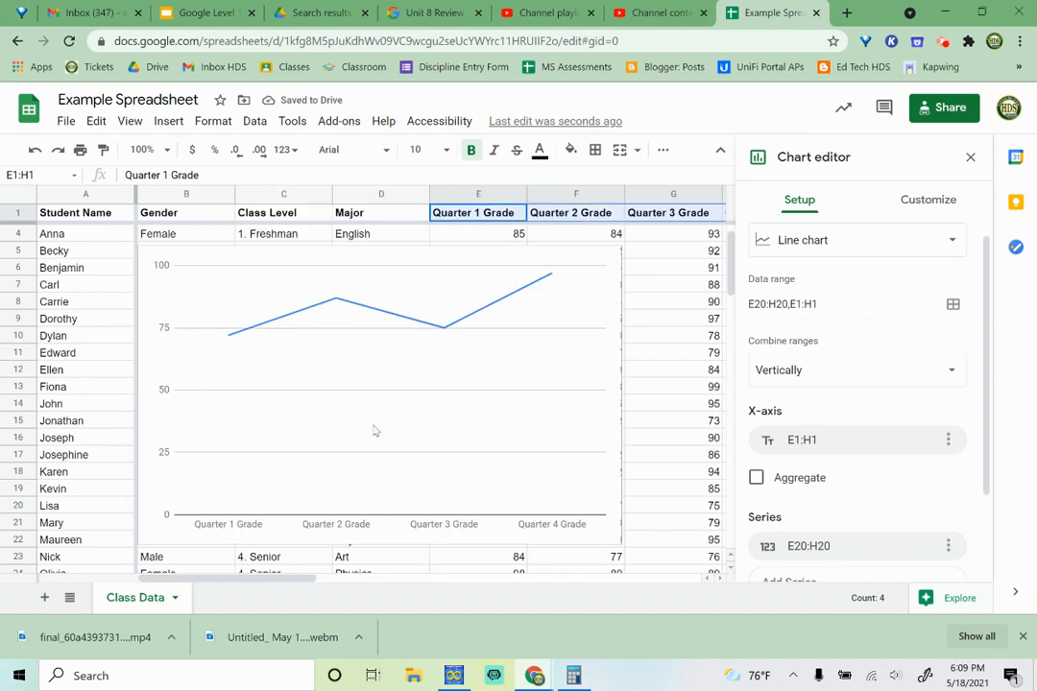
- Set the chart title to the student's first name in possessive form followed by "Grades This Year"
left_click(903, 205)
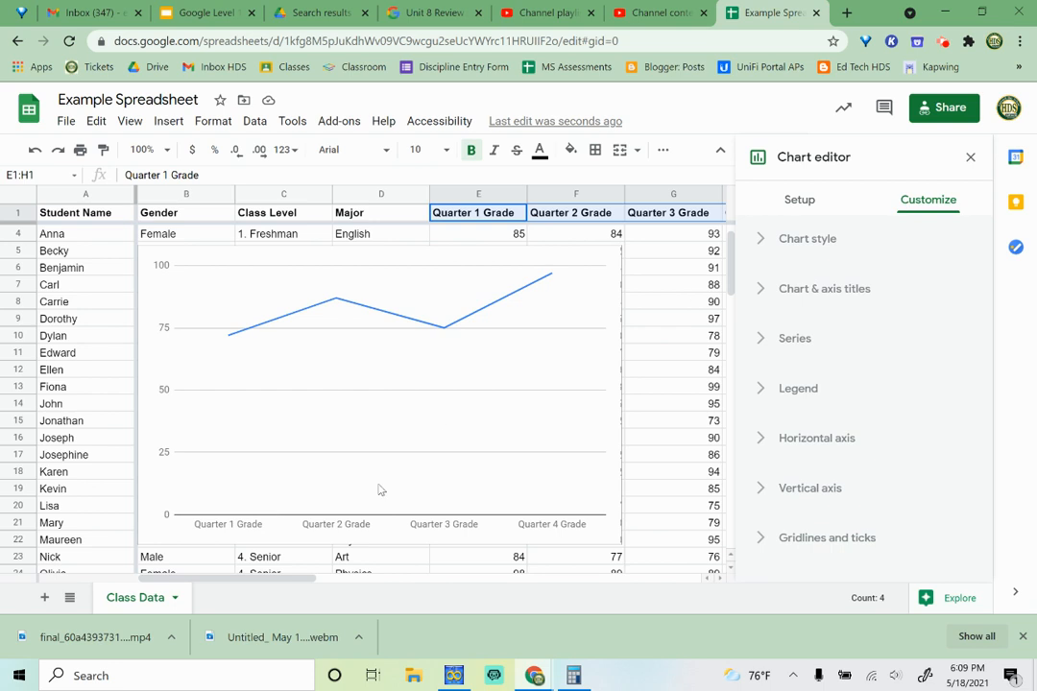
left_click(758, 299)
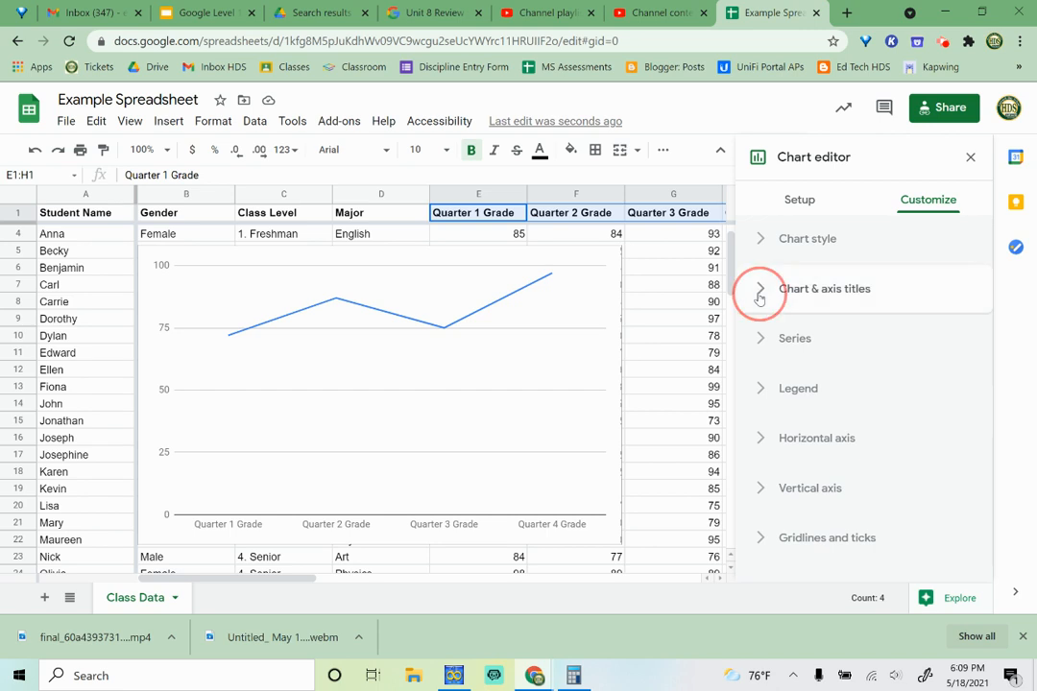
left_click(856, 411)
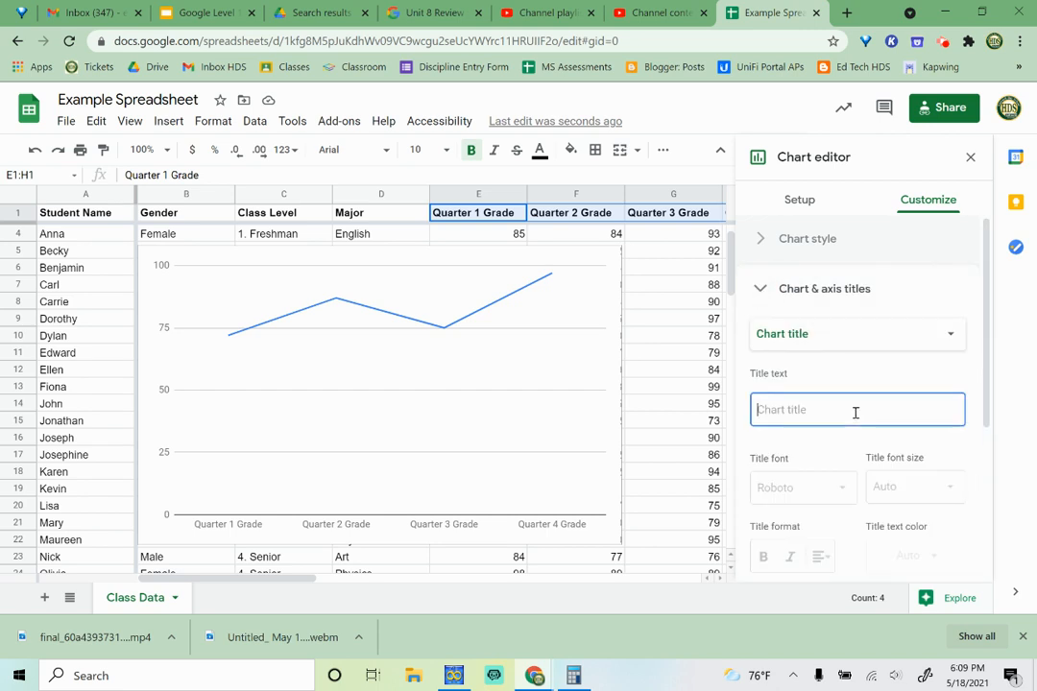
type("Lis")
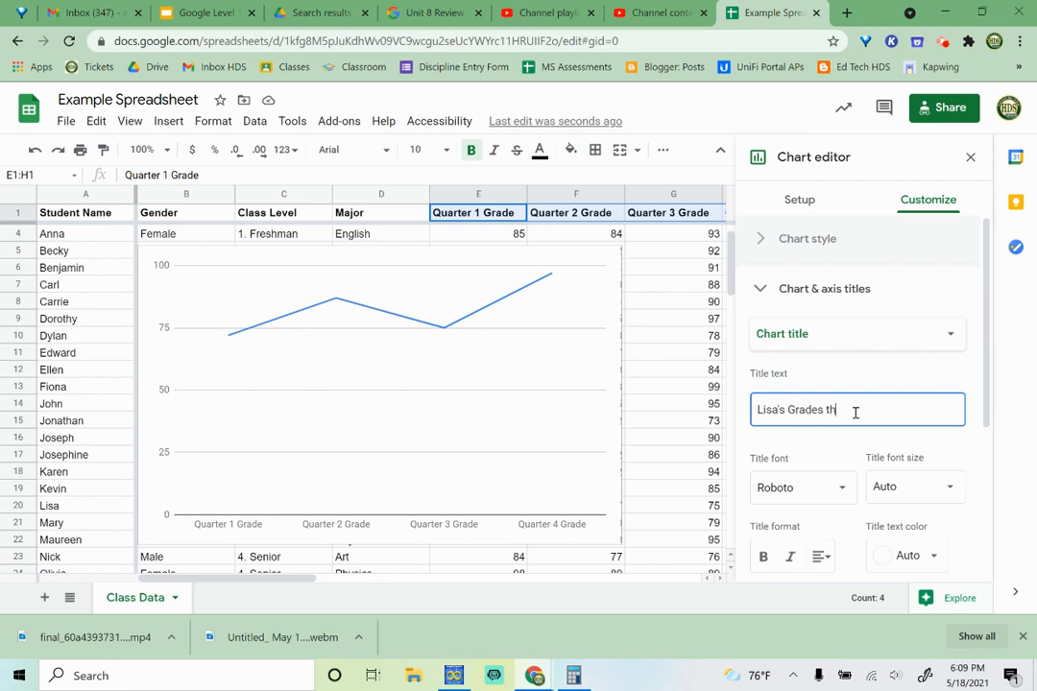
type("a's Grades This Year")
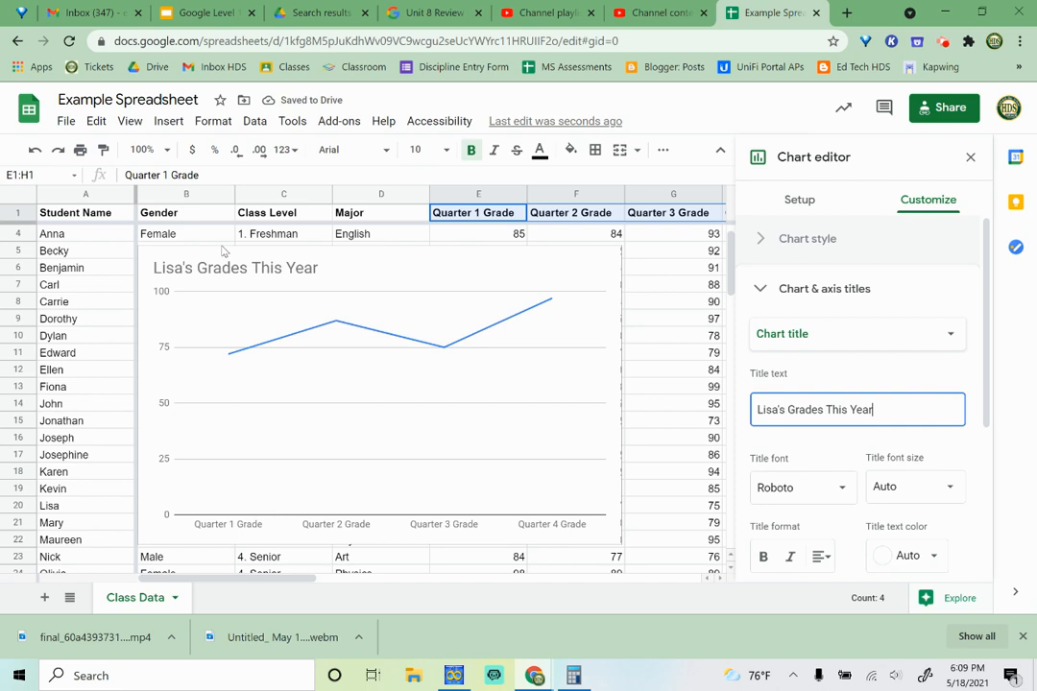
- Set the chart's horizontal axis title to "Quarter"
left_click(949, 334)
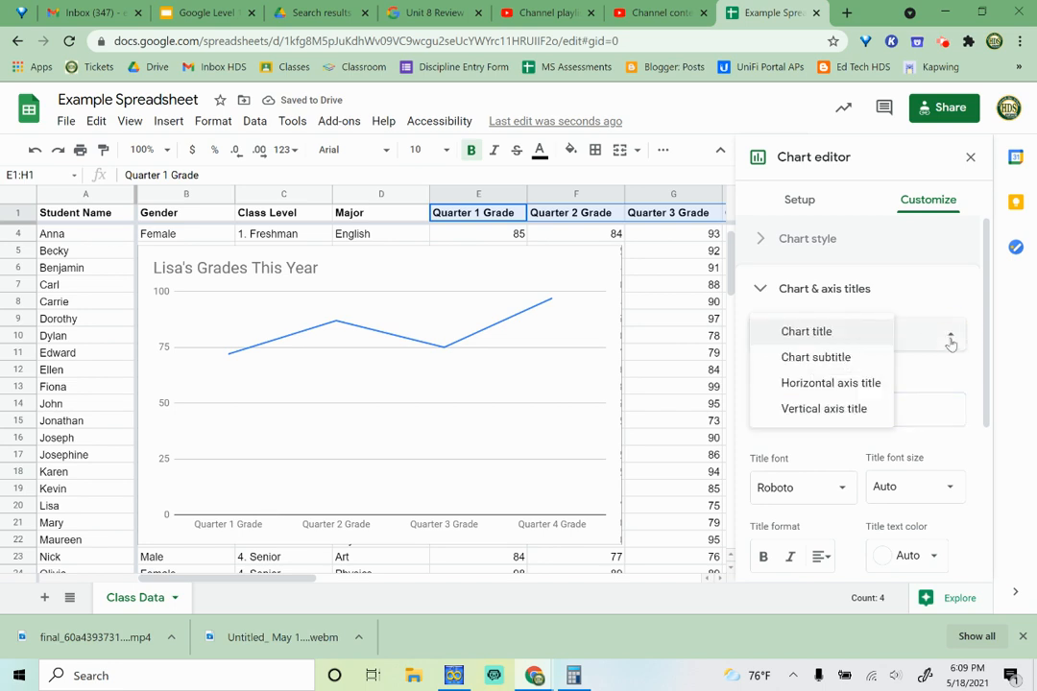
left_click(839, 384)
left_click(849, 403)
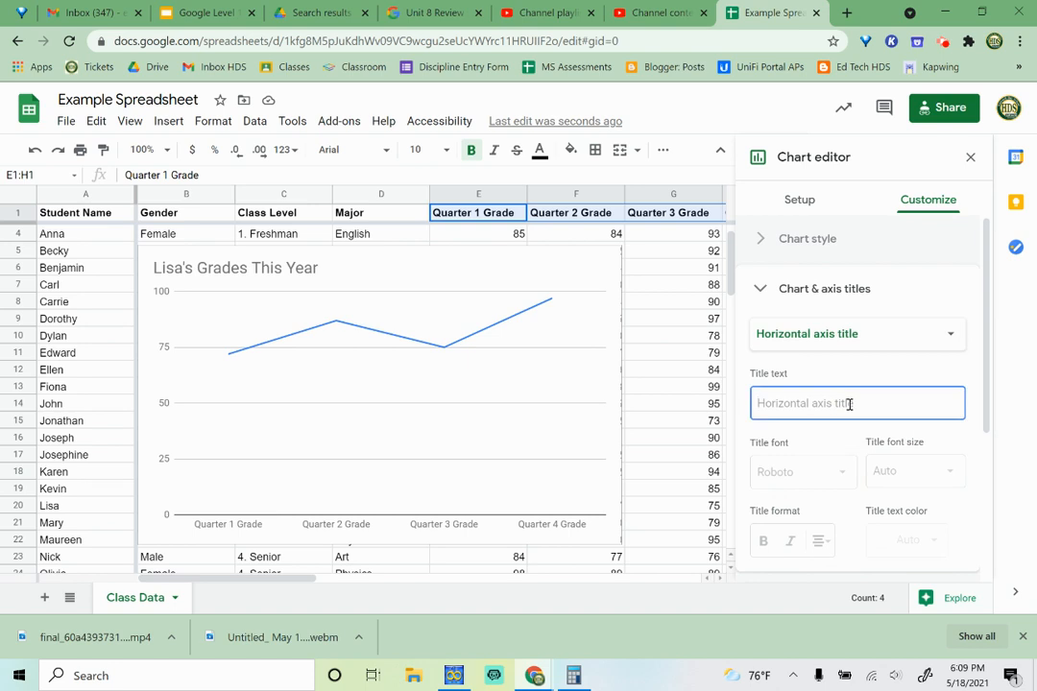
type("Qua")
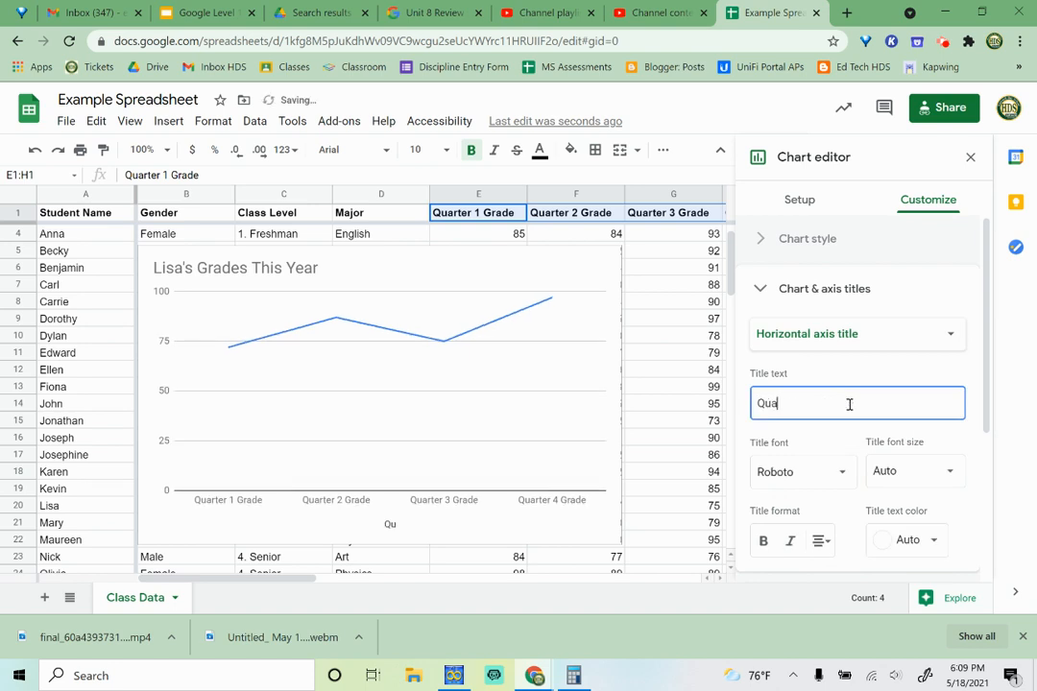
type("rter")
- Set the chart's vertical axis title to "Grade Percentage"
left_click(863, 340)
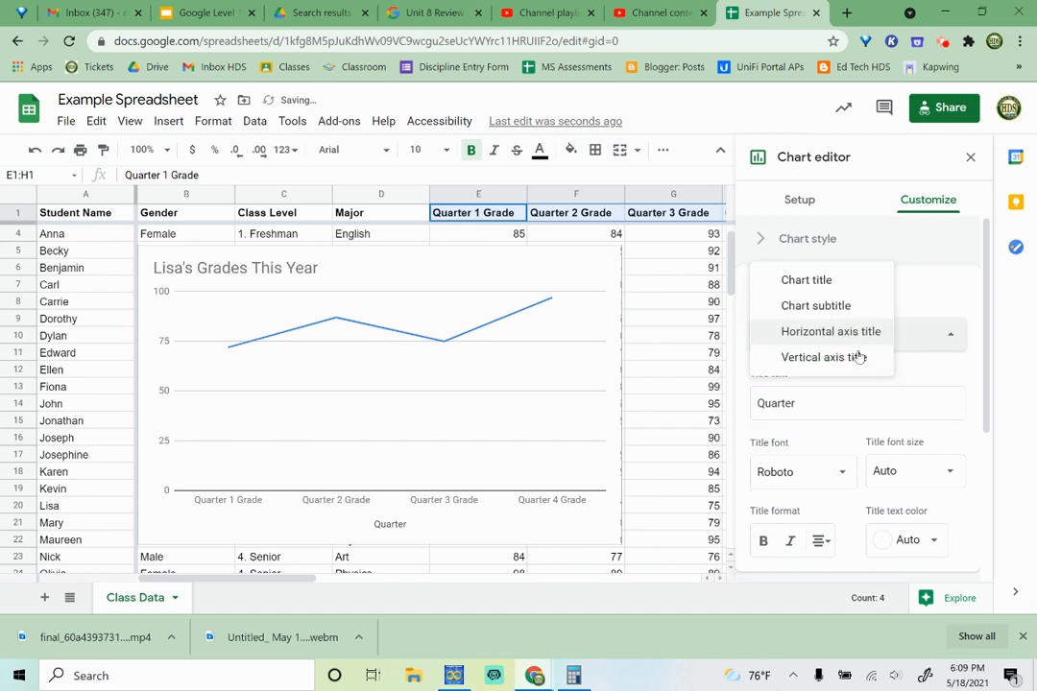
left_click(797, 357)
left_click(846, 403)
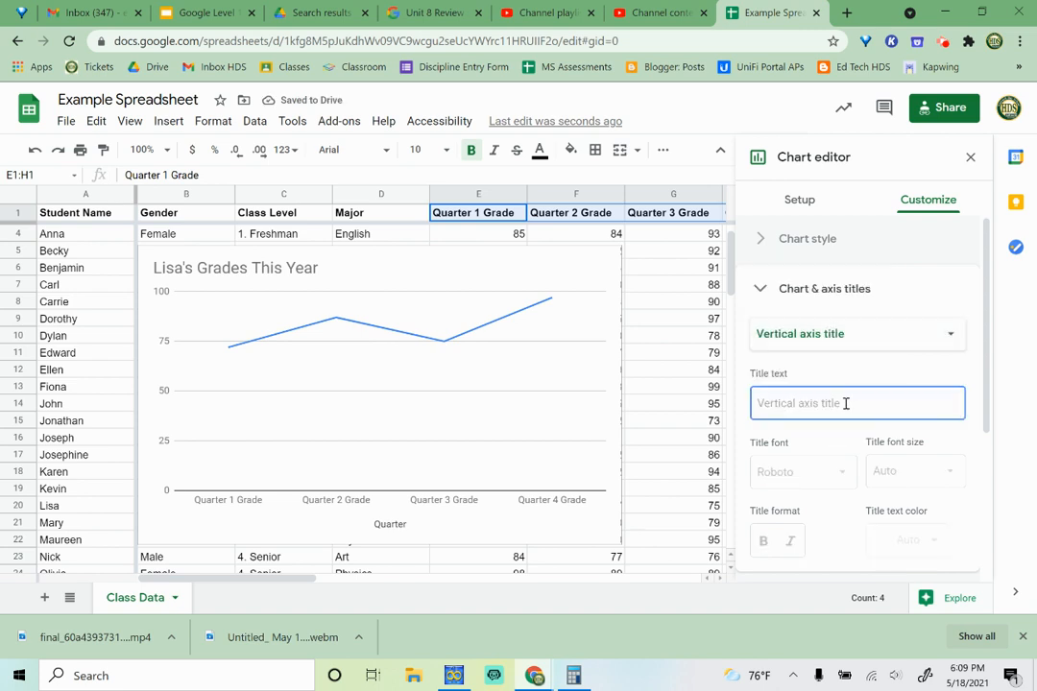
type("Grade Percentage")
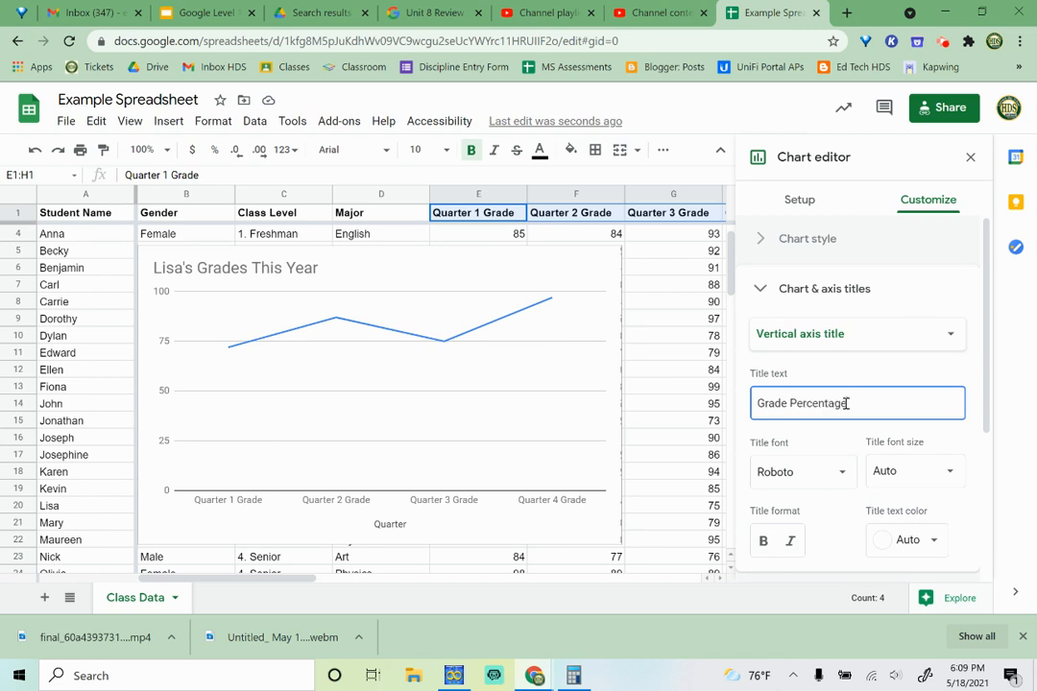
- Set the major step of the vertical axis gridlines to 10, keeping the minor spacing type at Count
scroll(846, 403, "down", 3)
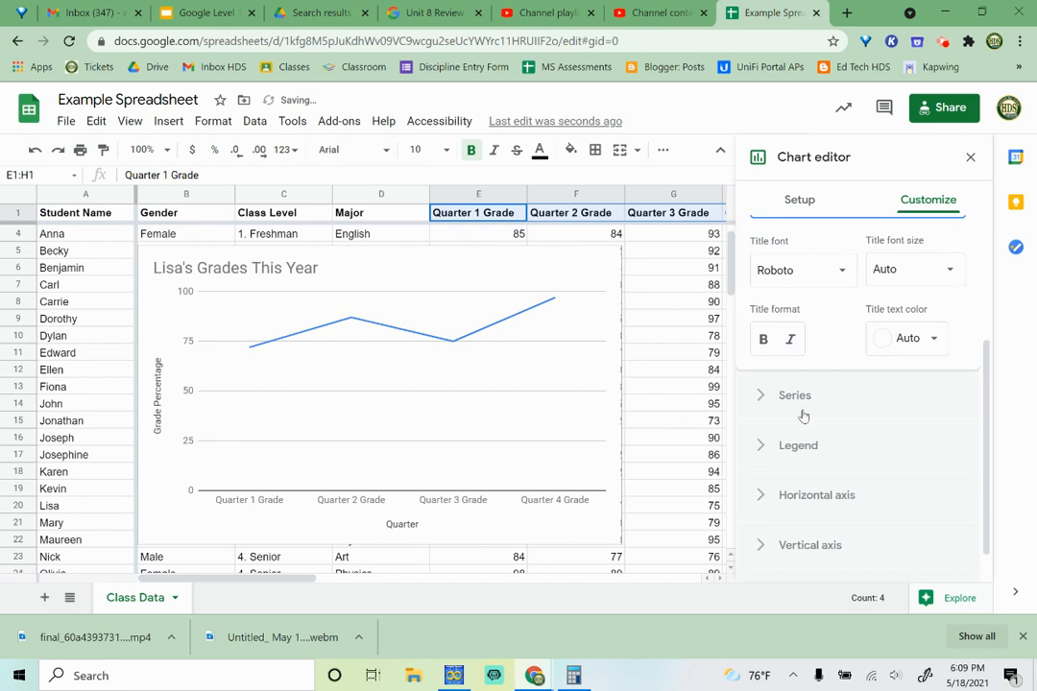
left_click(765, 498)
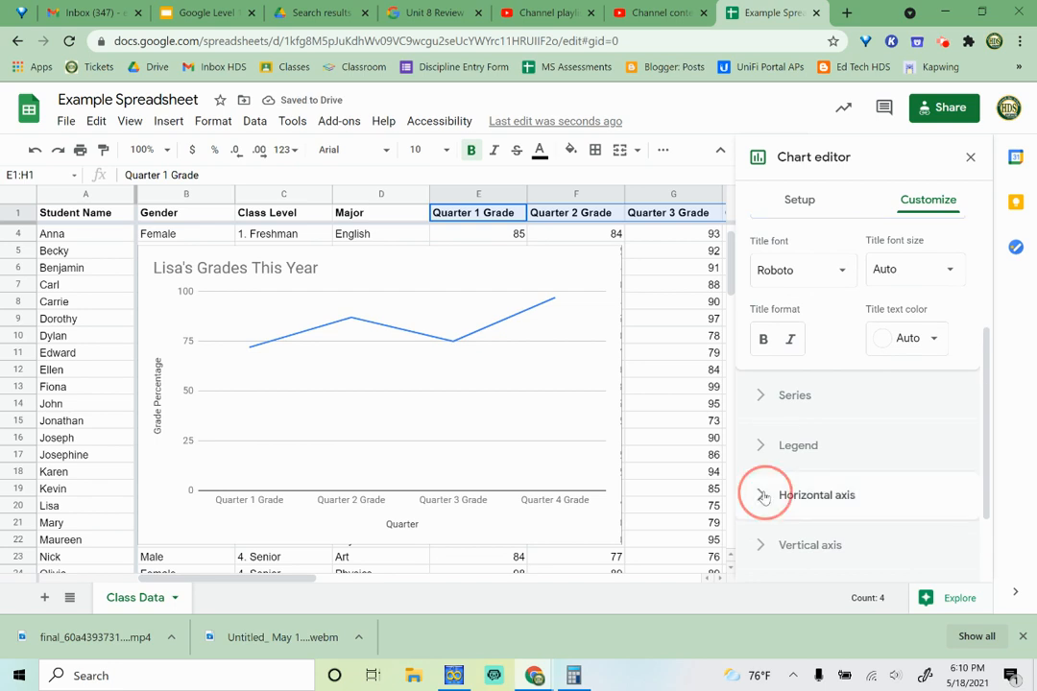
scroll(874, 432, "up", 2)
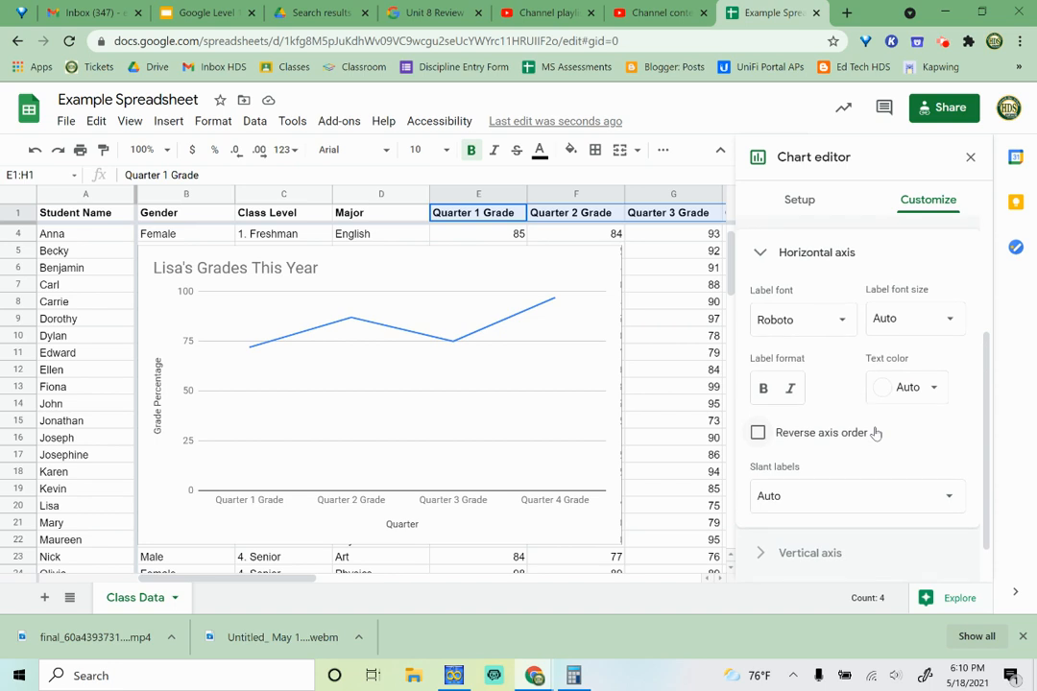
scroll(875, 432, "down", 3)
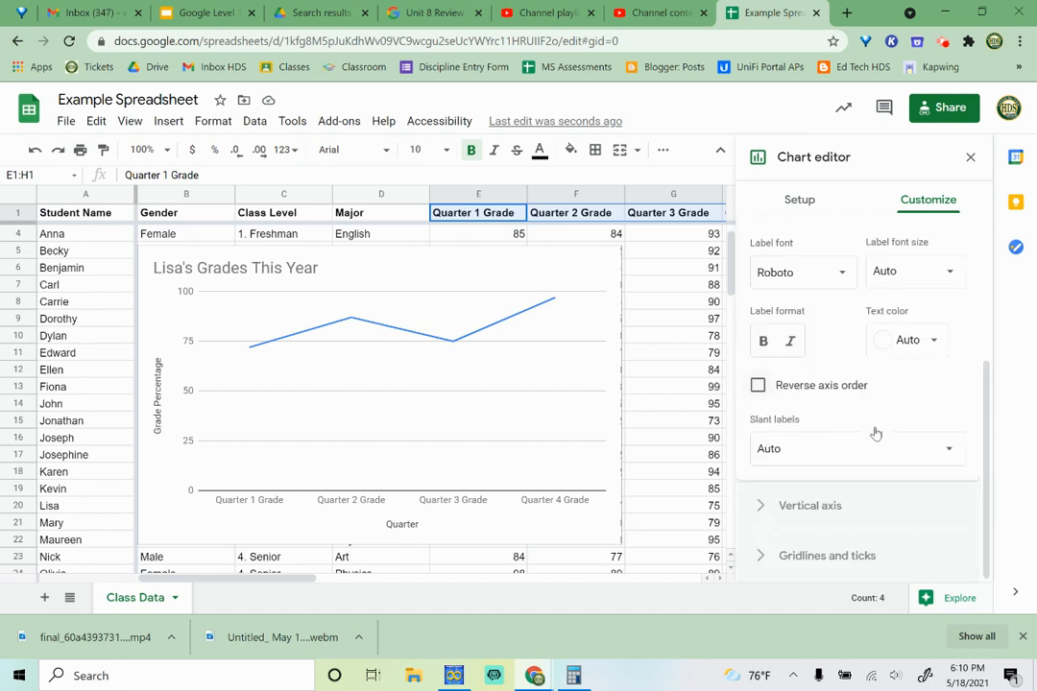
left_click(832, 555)
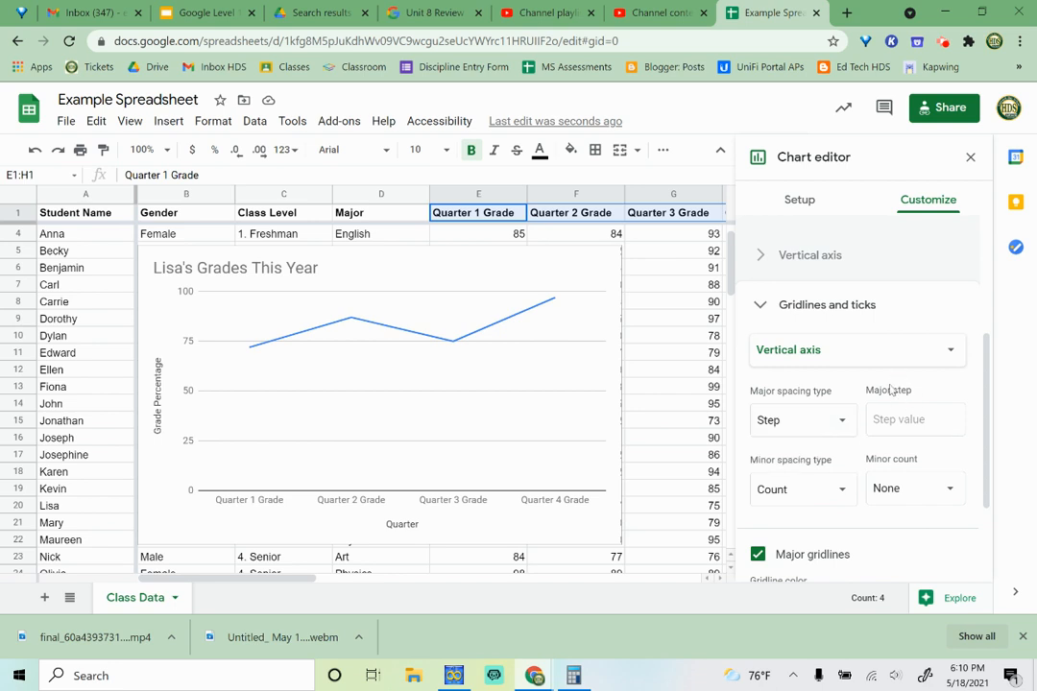
scroll(895, 431, "up", 1)
scroll(895, 432, "down", 1)
left_click(805, 500)
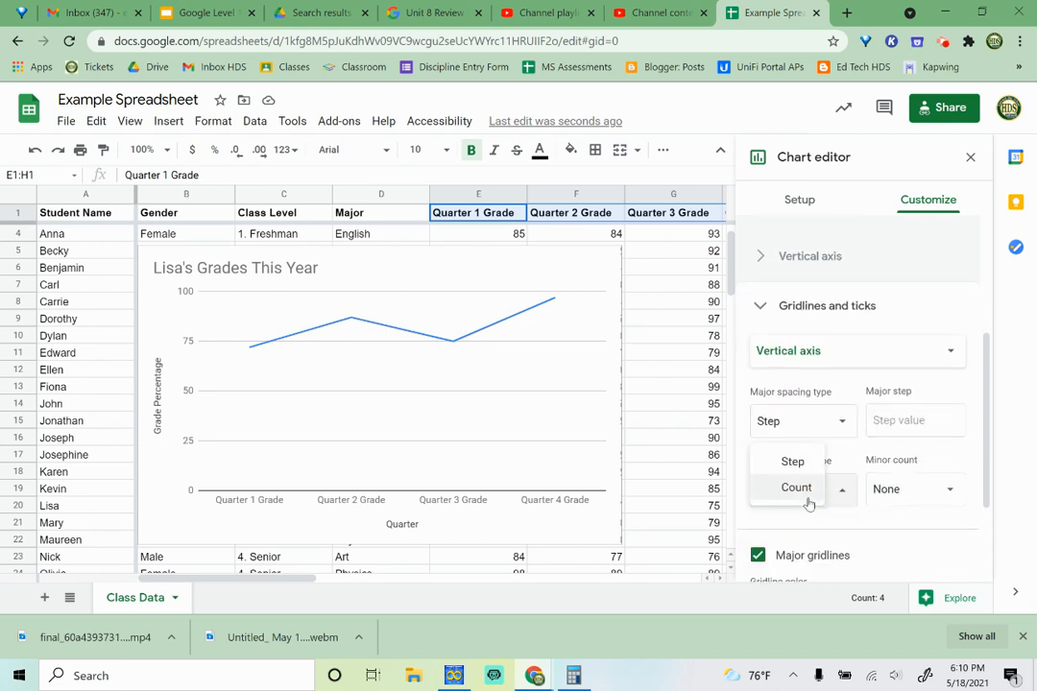
left_click(857, 527)
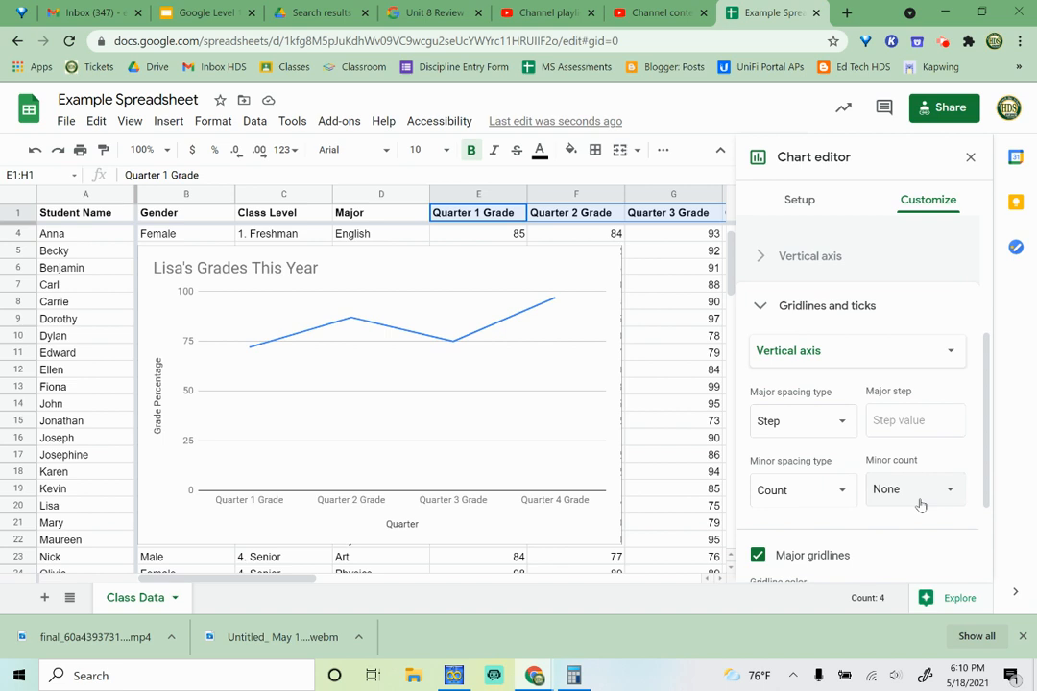
left_click(905, 421)
type("10")
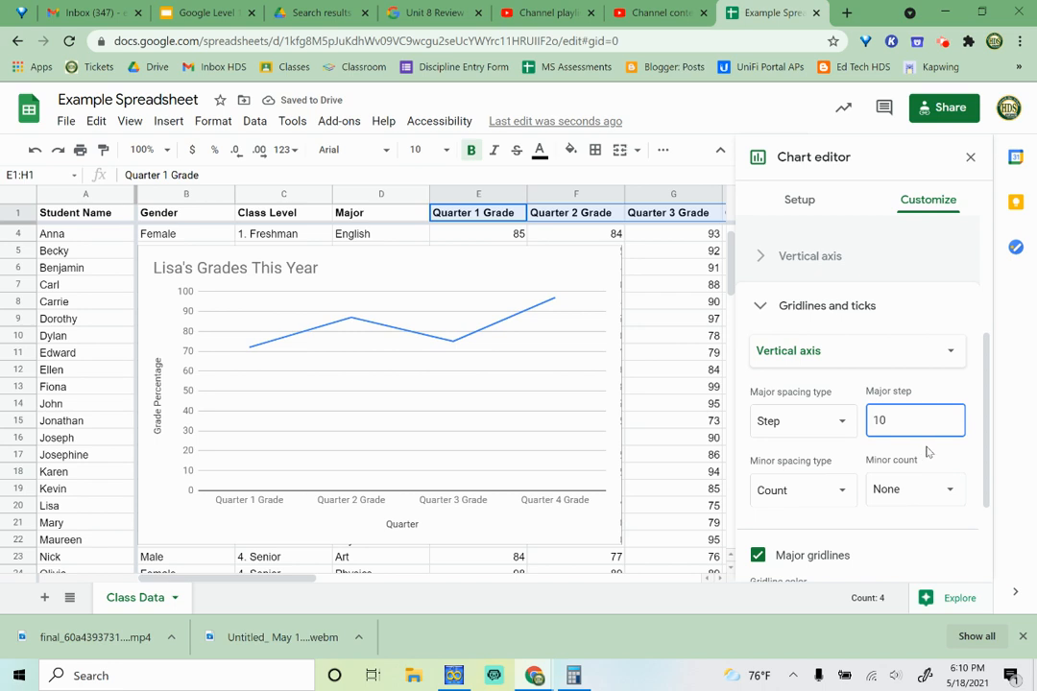
- Bring up the gridlines and ticks options for the horizontal axis
left_click(937, 355)
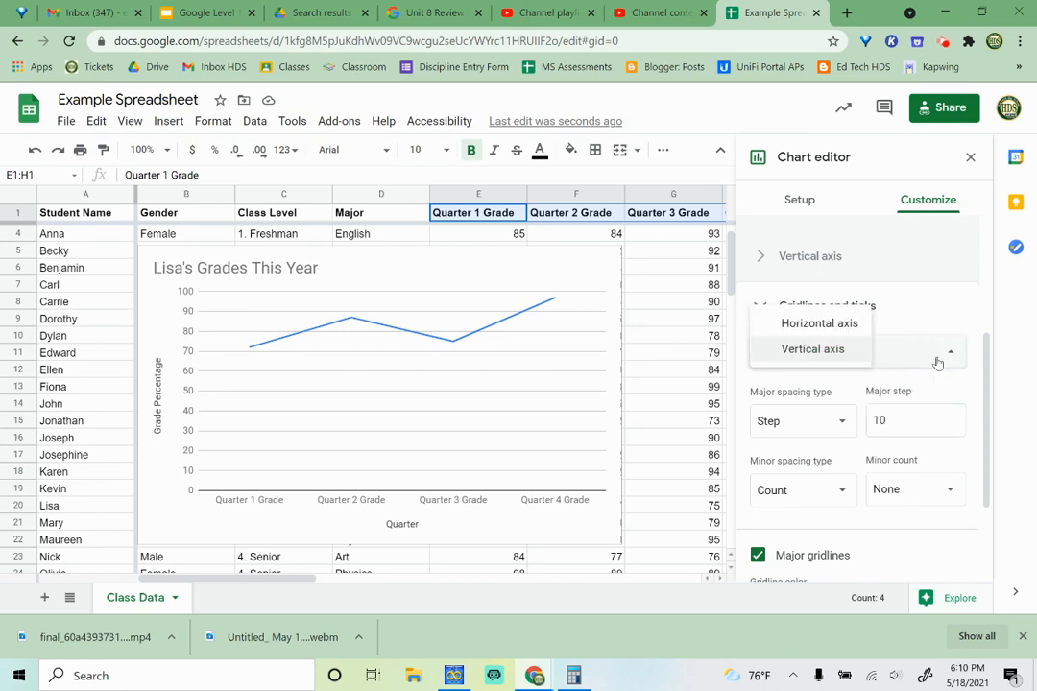
left_click(850, 325)
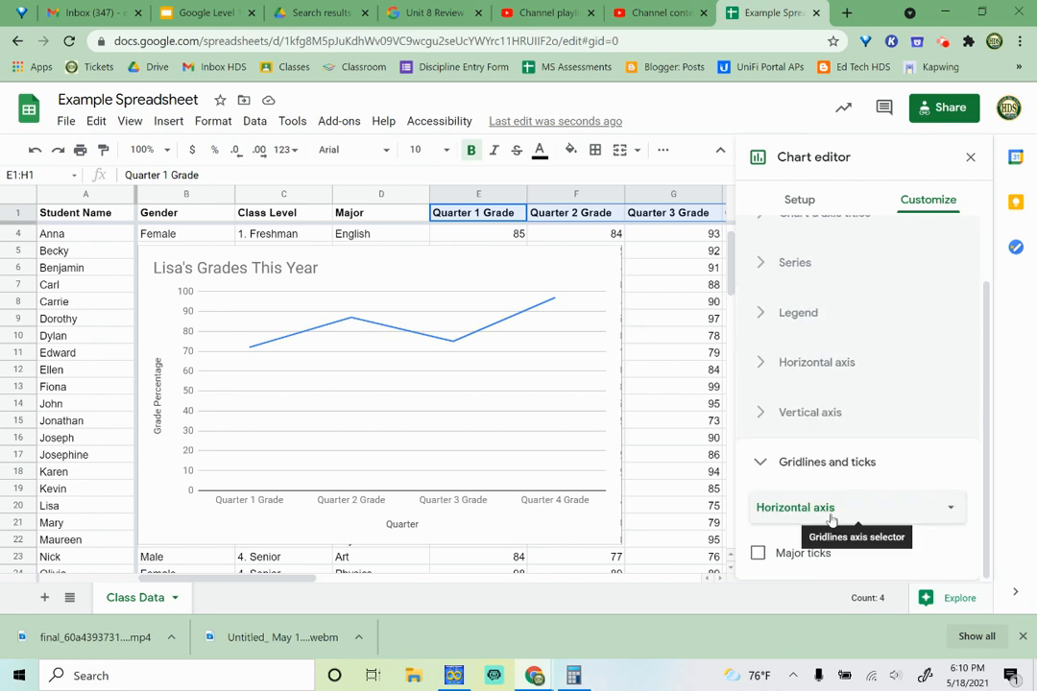
- Turn on major ticks for the chart's horizontal axis
left_click(758, 554)
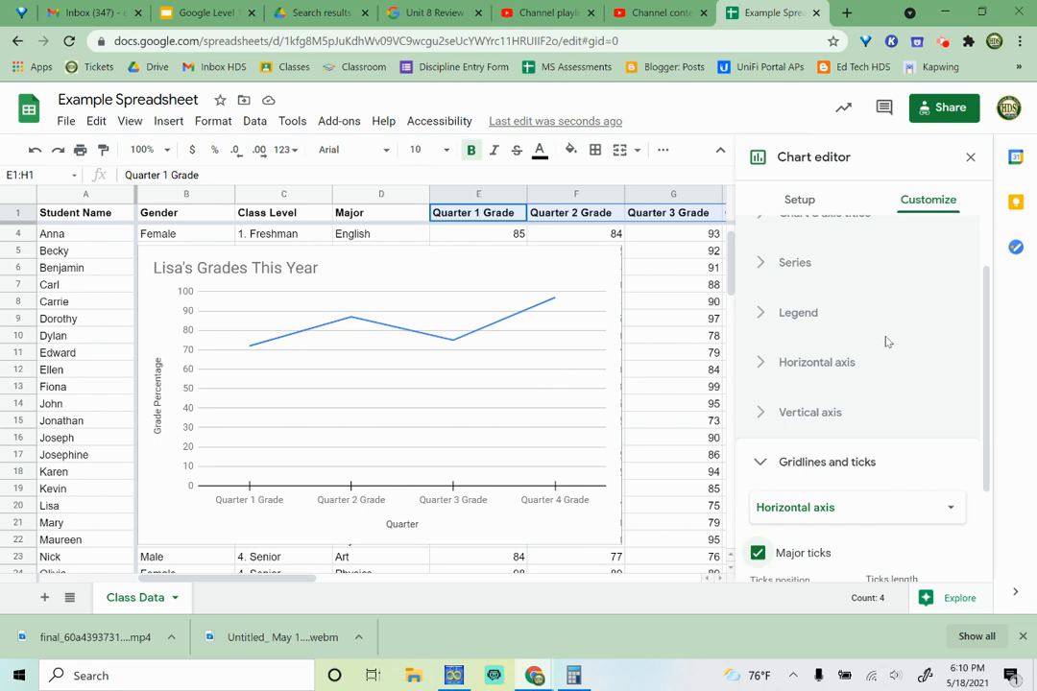
- Set the chart border color to black in the chart style settings
scroll(884, 340, "up", 2)
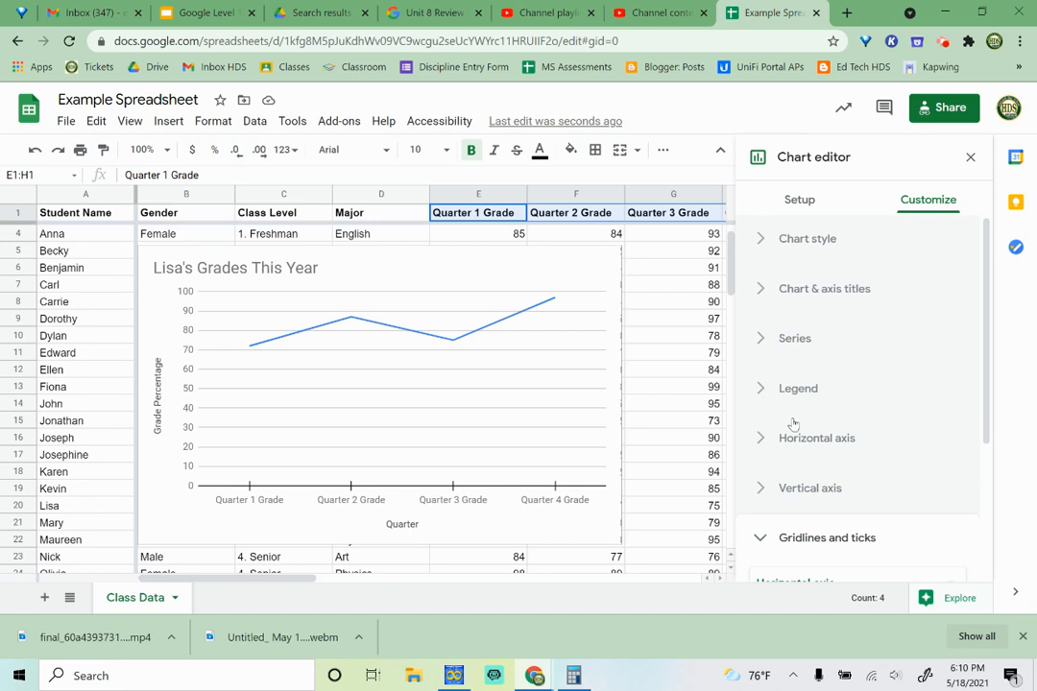
left_click(787, 244)
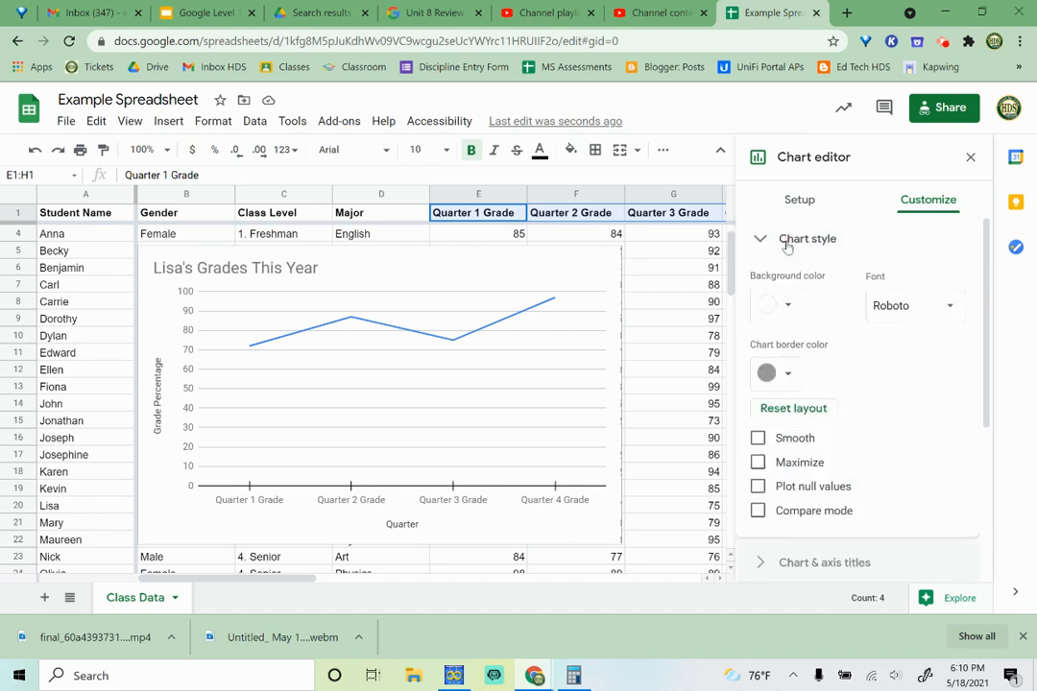
left_click(789, 377)
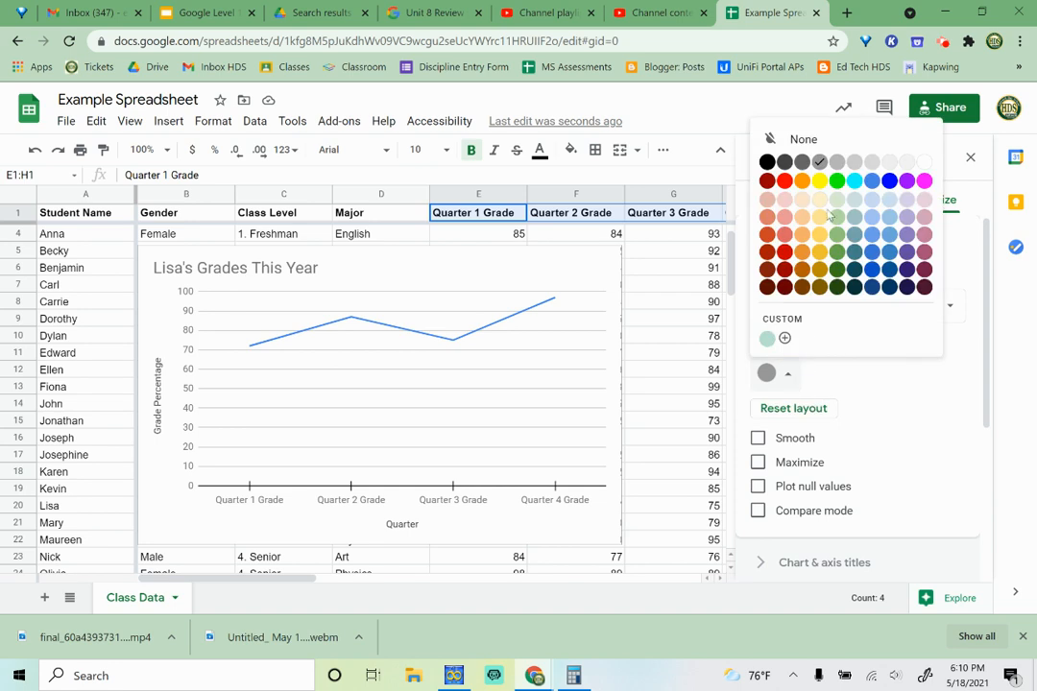
left_click(766, 163)
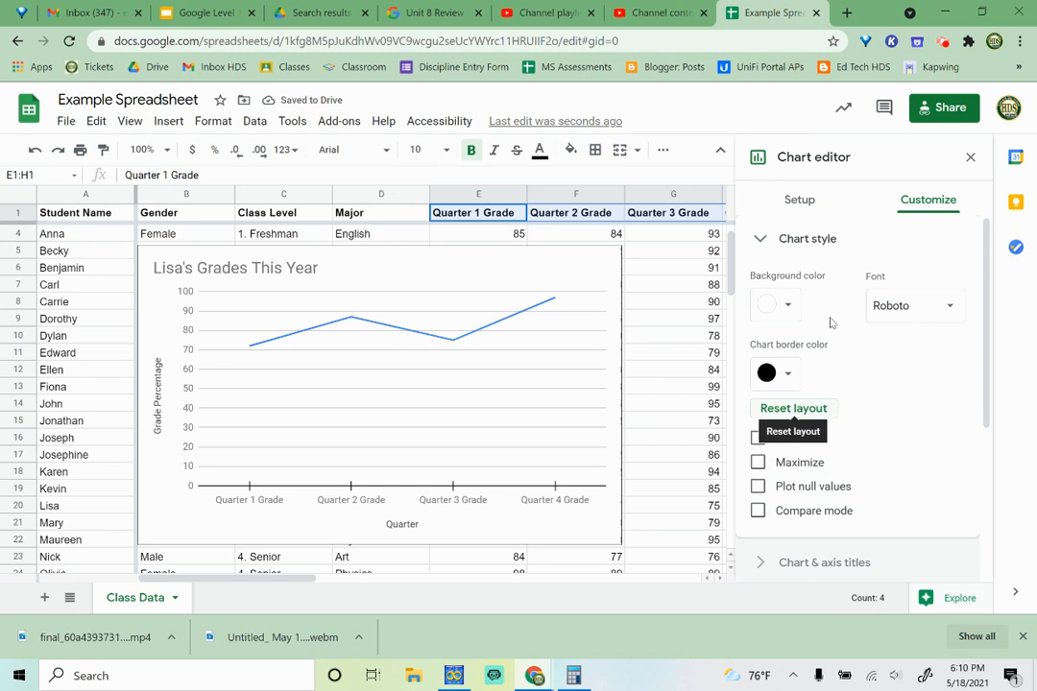
- Try a blue background color for the chart and set it back to white
scroll(833, 301, "down", 3)
scroll(834, 302, "up", 3)
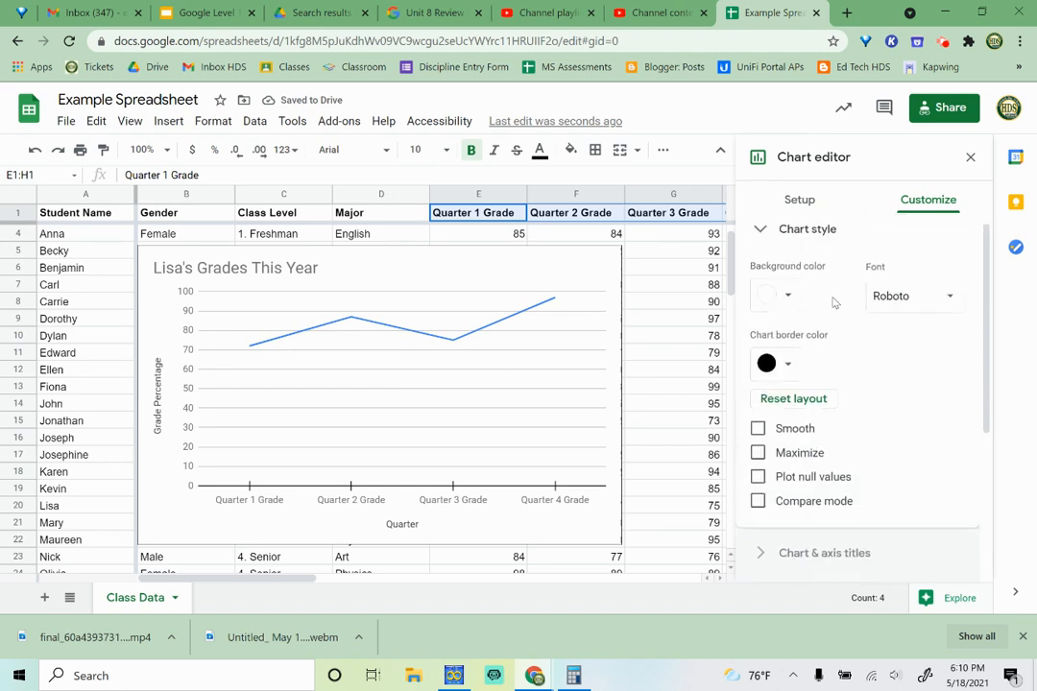
left_click(787, 296)
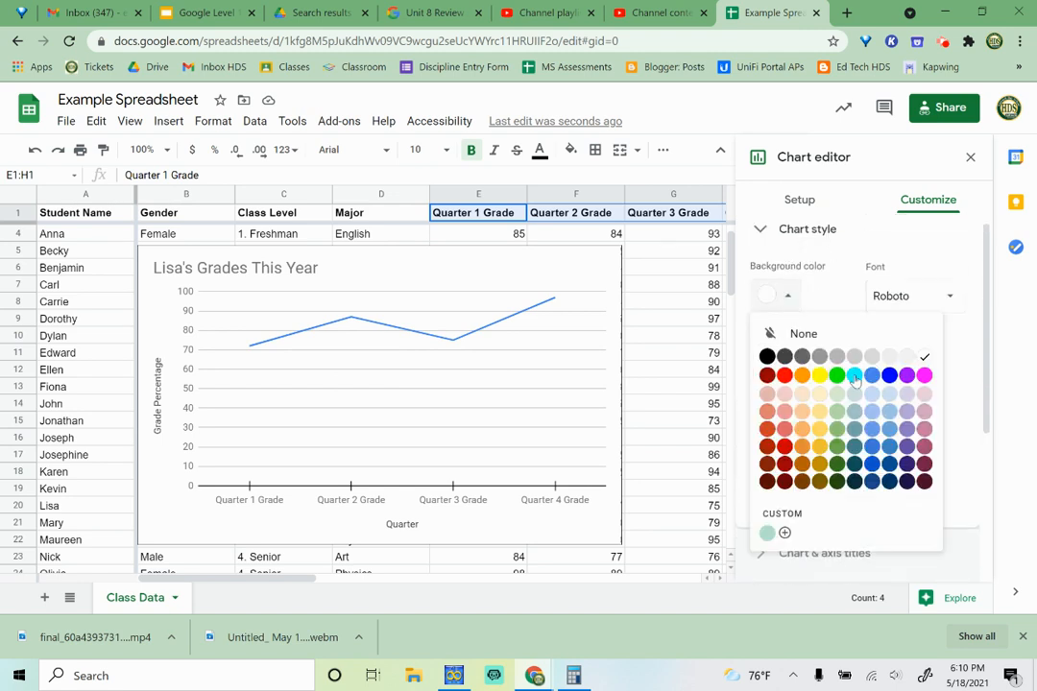
left_click(889, 375)
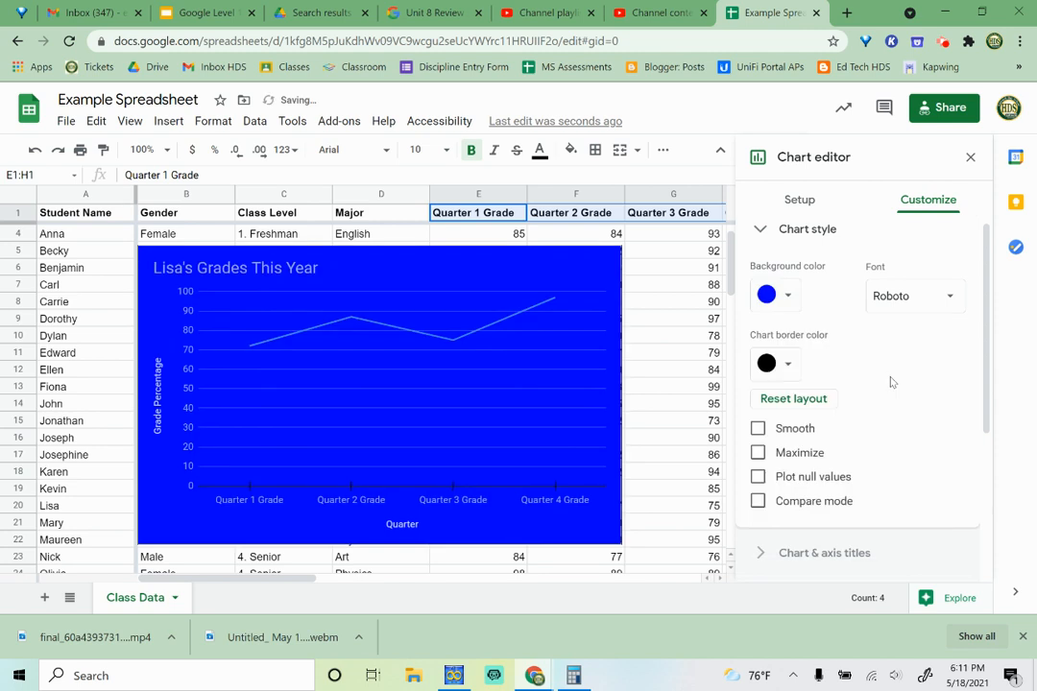
left_click(788, 297)
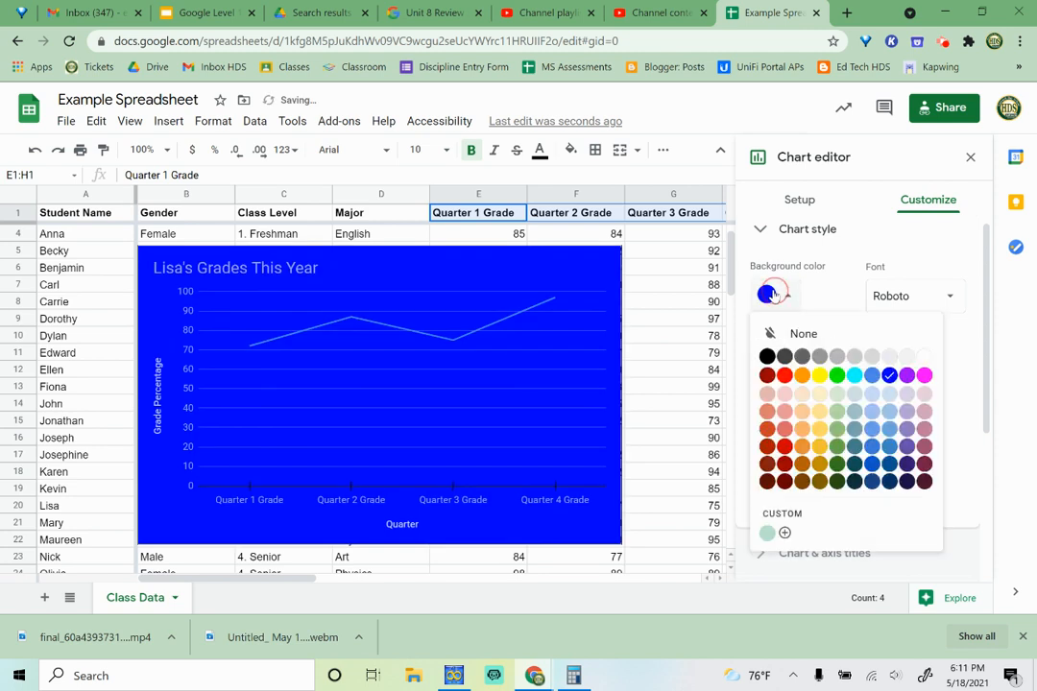
left_click(924, 356)
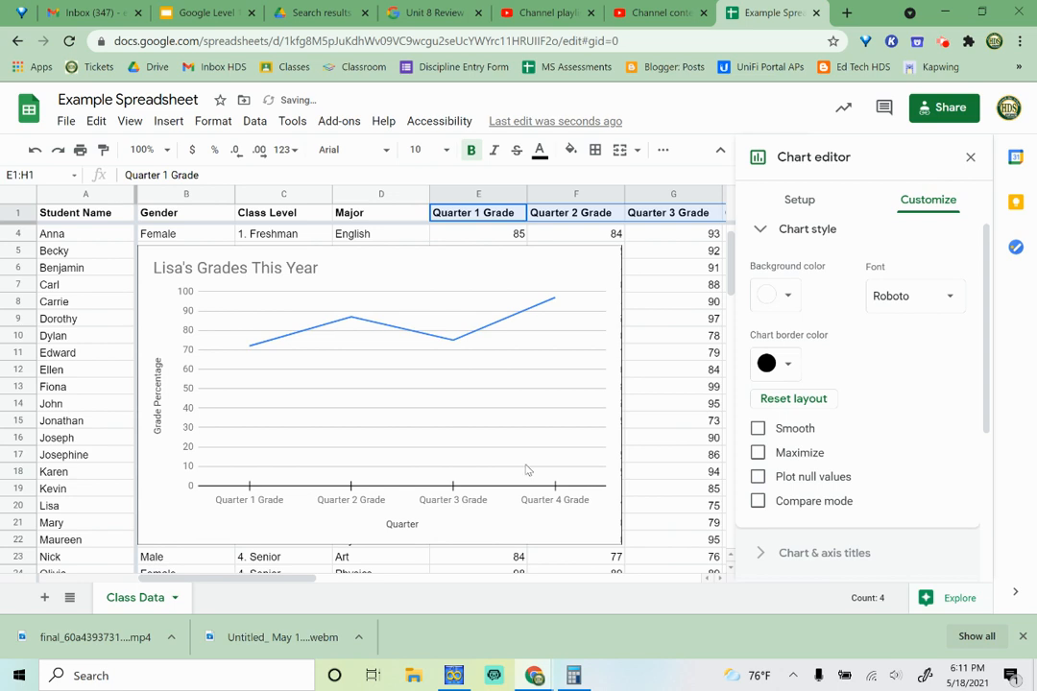
scroll(857, 430, "down", 1)
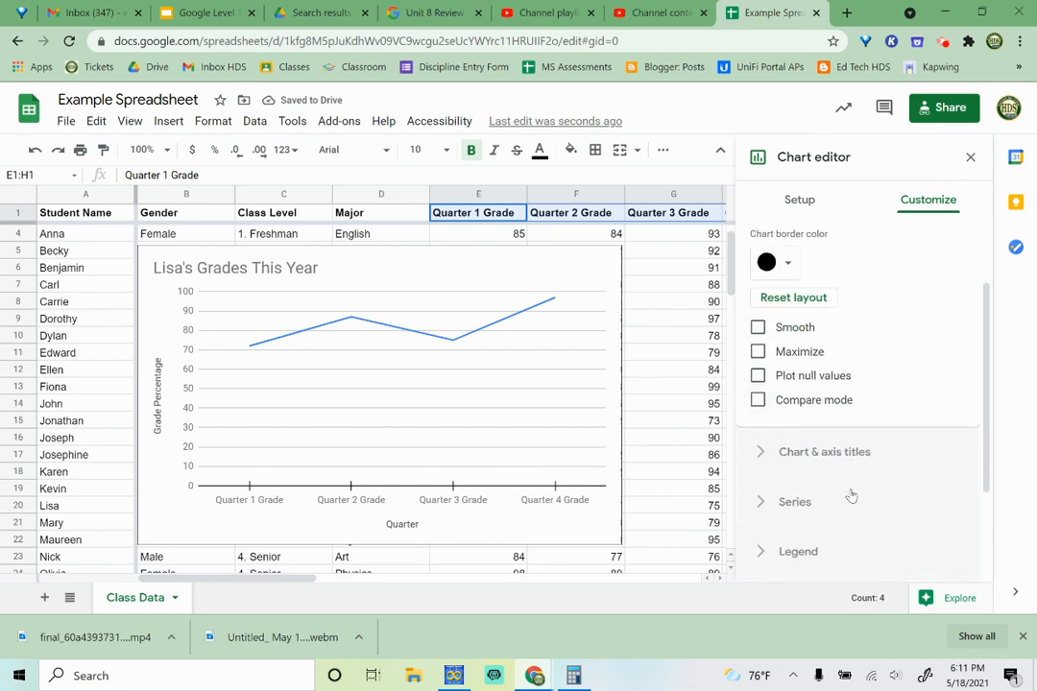
scroll(852, 493, "up", 2)
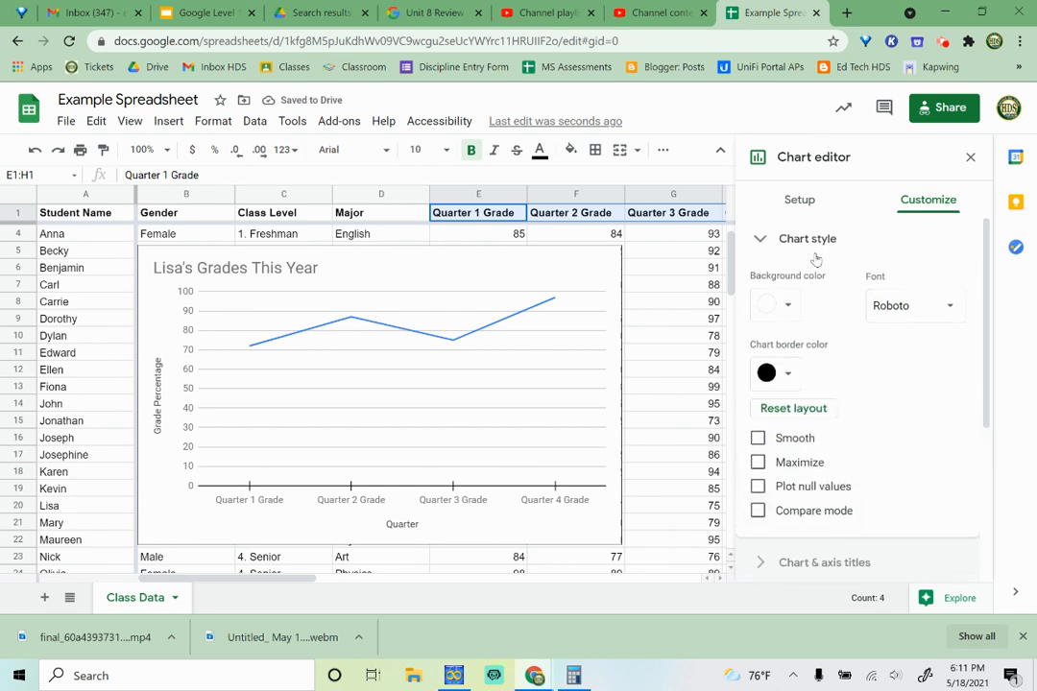
scroll(816, 351, "down", 1)
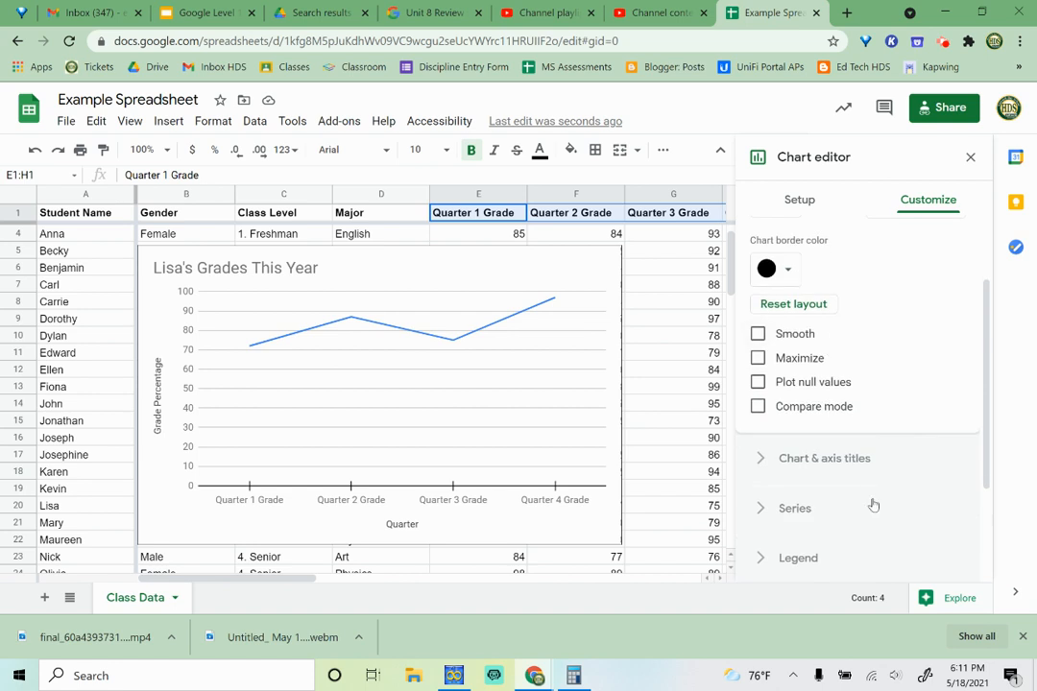
scroll(871, 473, "down", 1)
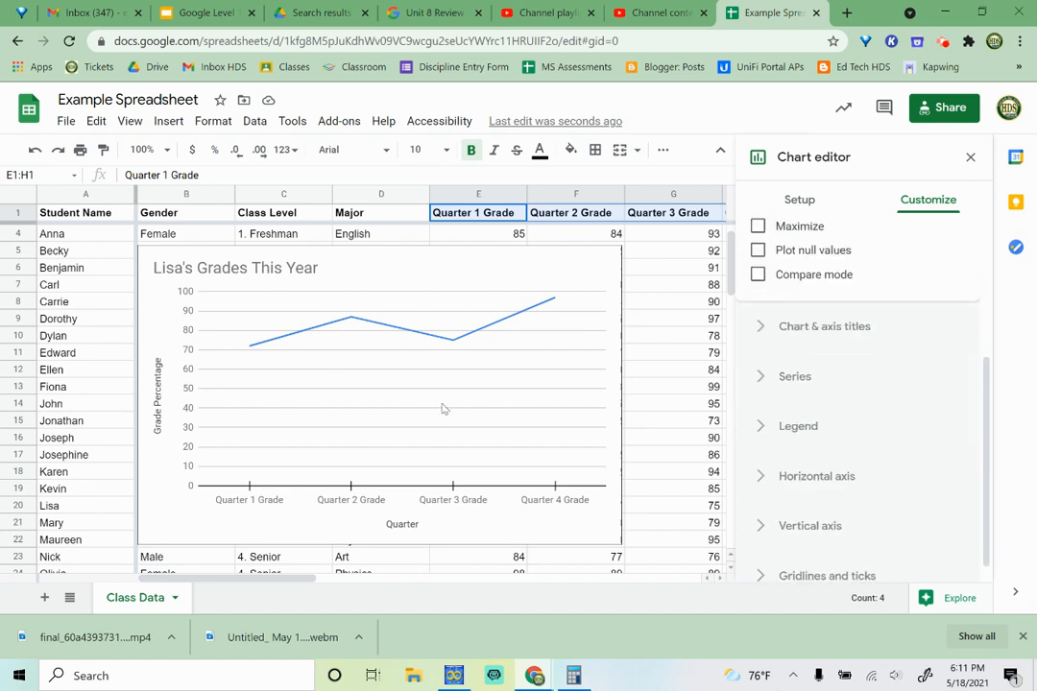